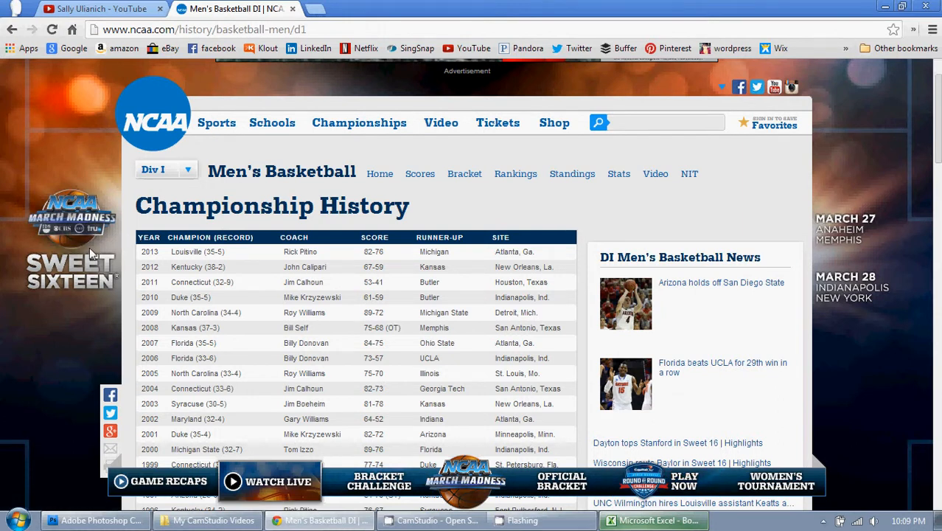
Step: Copy the entire Championship History table, from the YEAR header to the 1939 row, and switch to Excel
scroll(130, 240, down, 2)
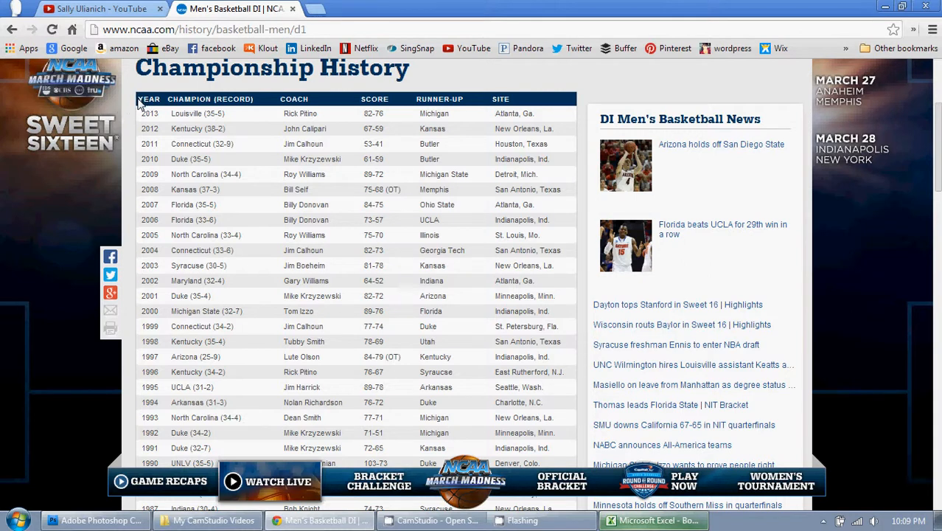
drag(138, 104, 547, 283)
scroll(505, 384, down, 5)
scroll(506, 387, down, 9)
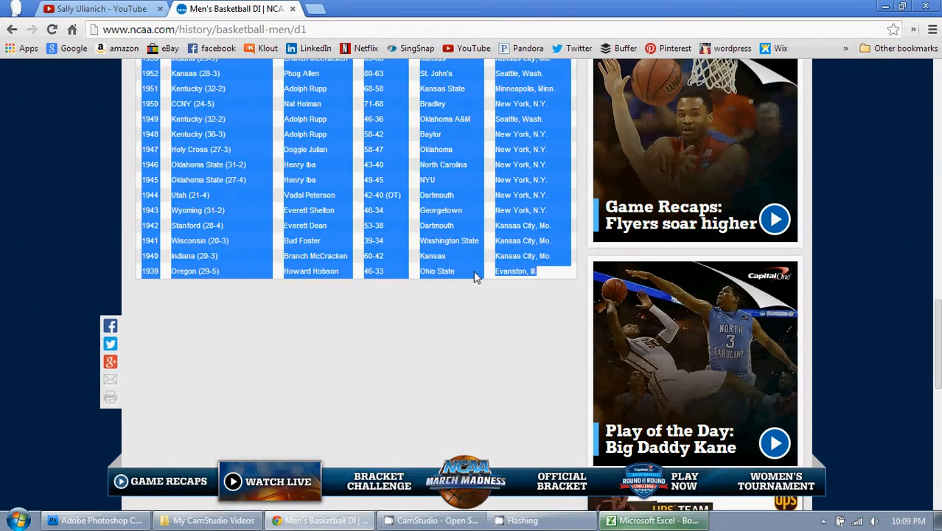
click(645, 520)
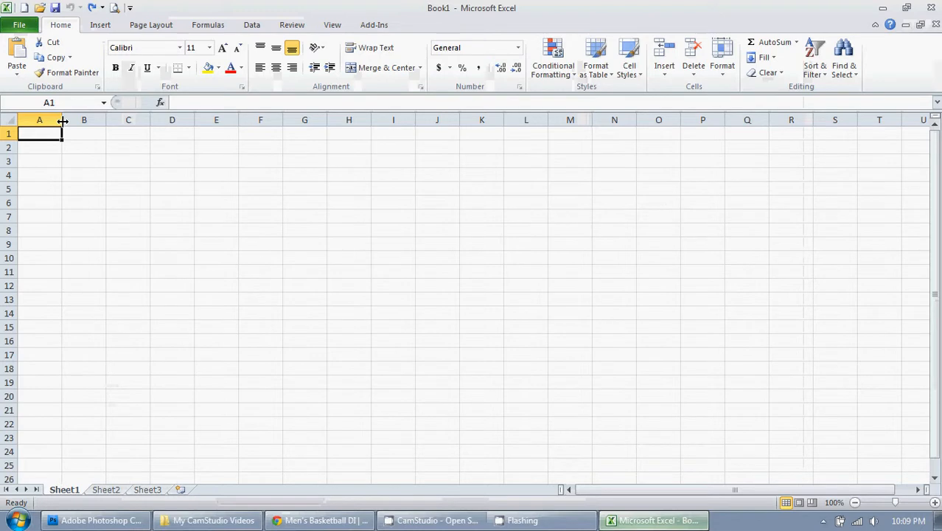
Step: Paste the copied championship table into the empty sheet at A1 as unformatted Text with Paste Special
key(ctrl+v)
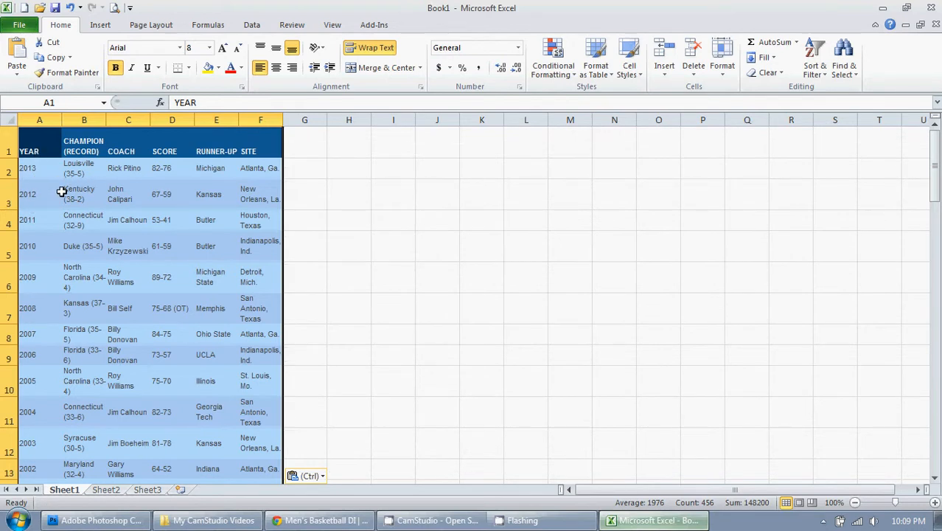
key(ctrl+z)
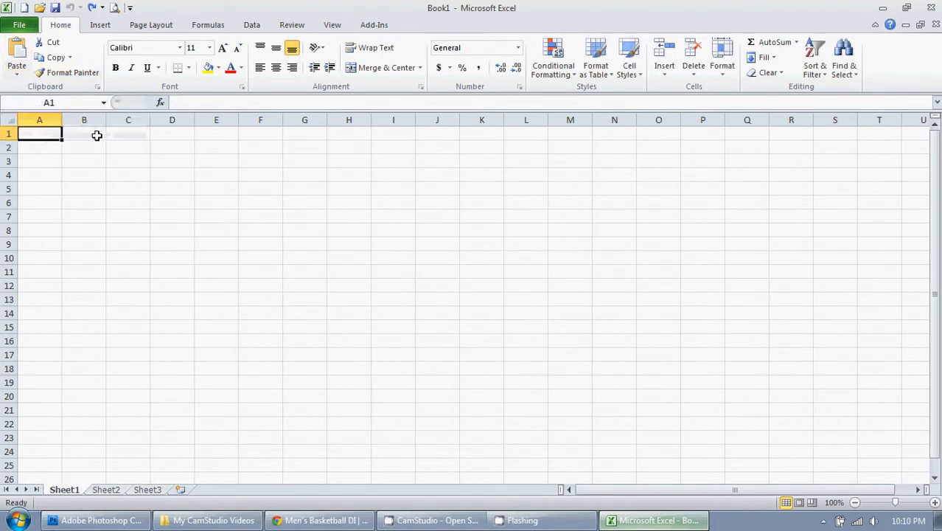
click(17, 75)
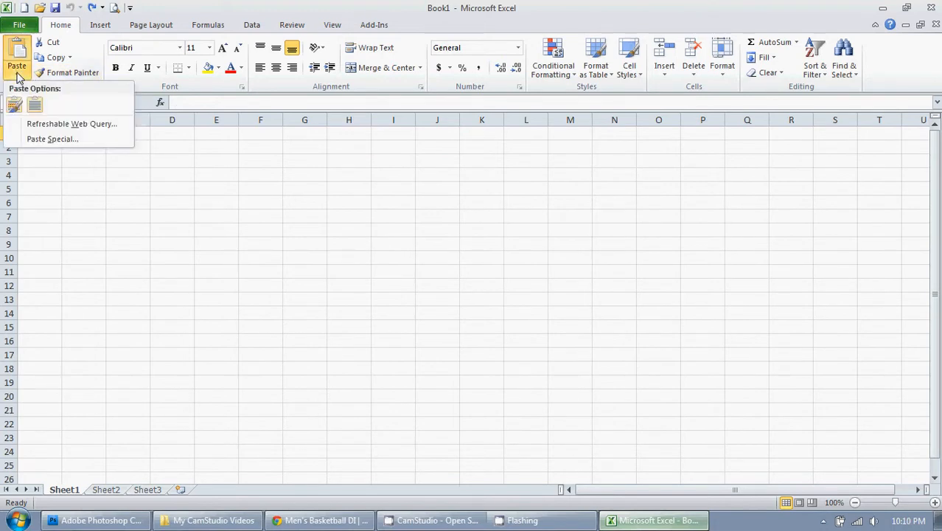
click(48, 140)
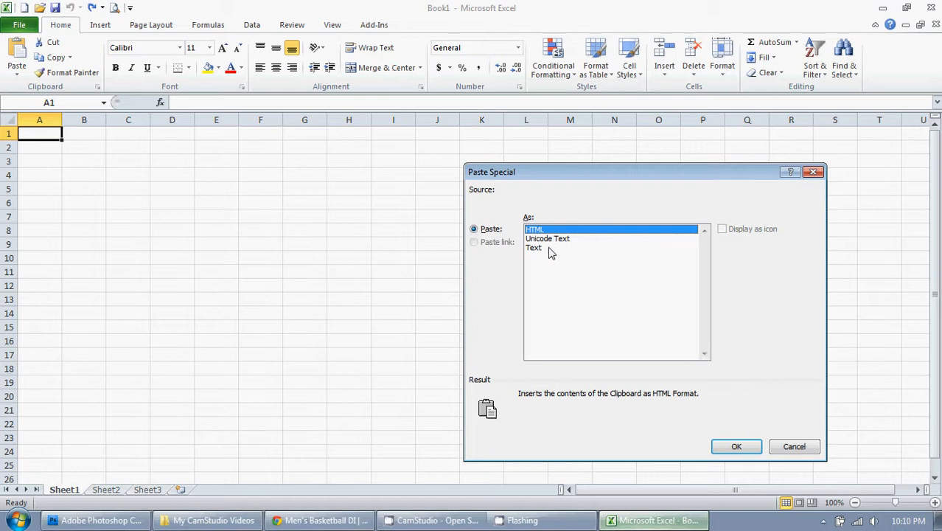
click(549, 249)
click(740, 448)
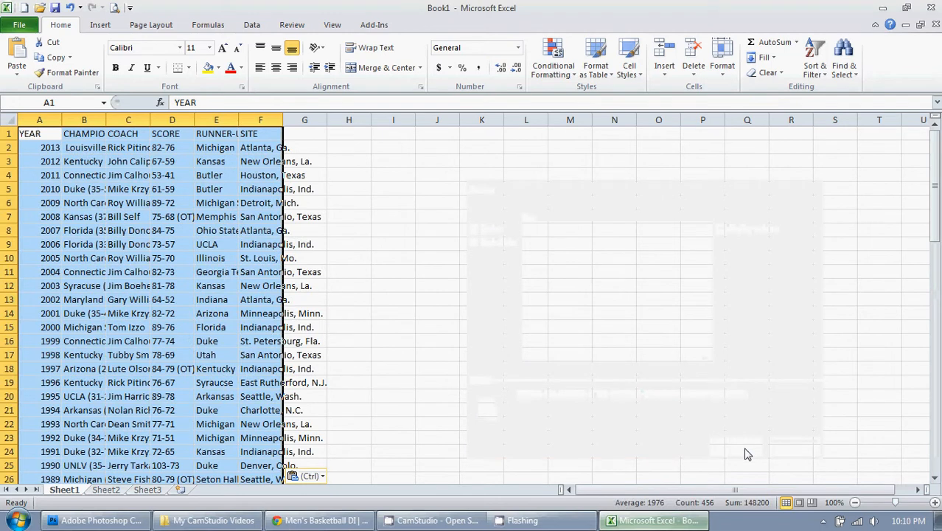
Step: AutoFit the width of all columns in the sheet to their contents
click(4, 116)
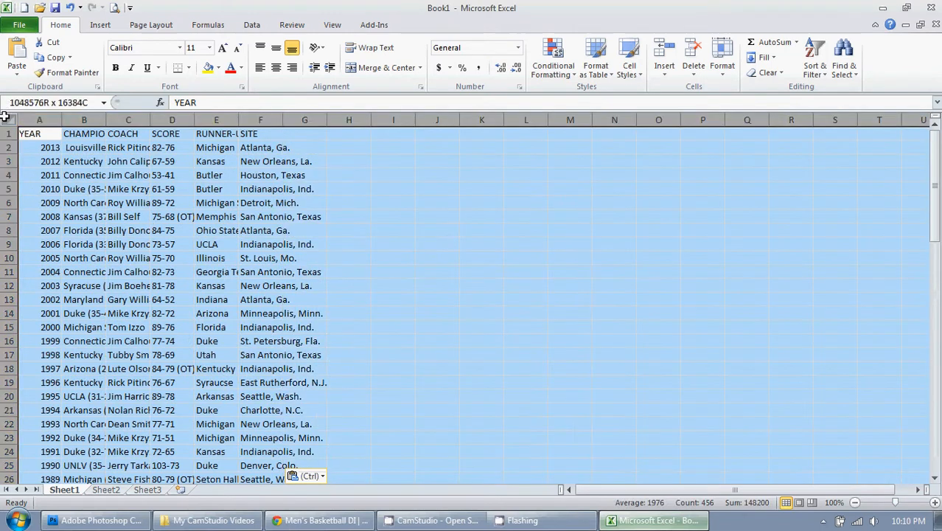
double_click(62, 120)
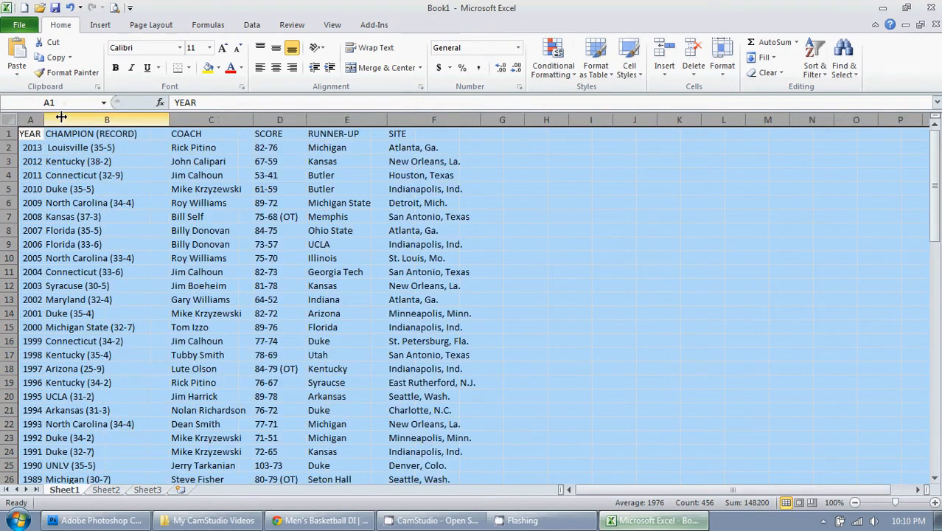
click(369, 232)
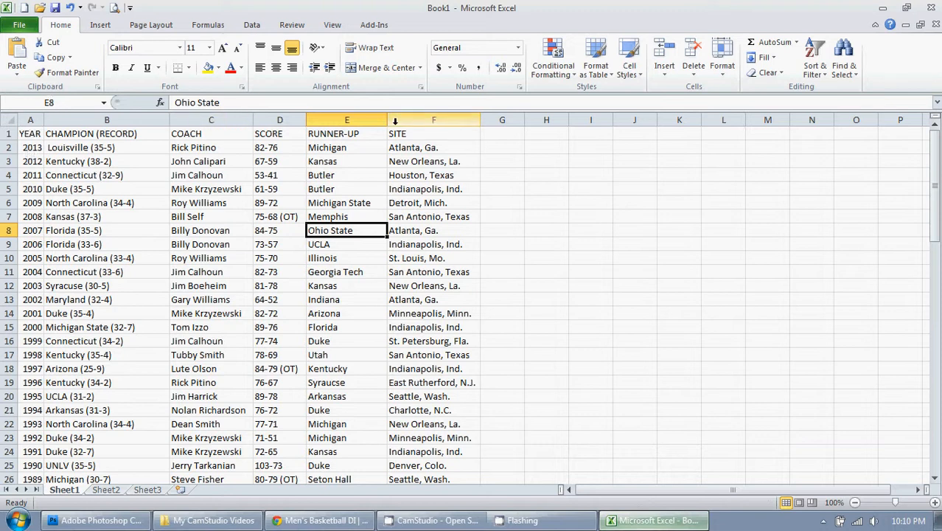
Step: Insert five blank columns between the SCORE and RUNNER-UP columns
click(264, 116)
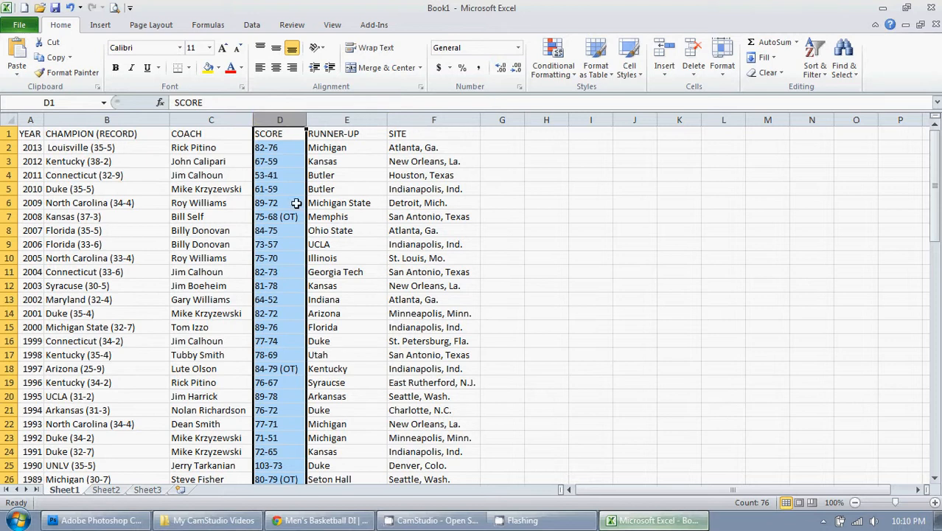
scroll(294, 244, down, 14)
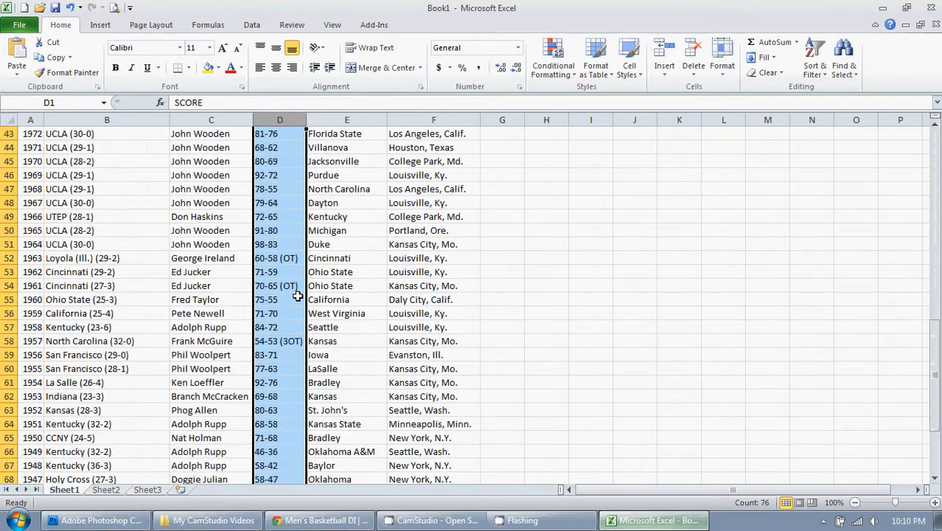
scroll(297, 295, down, 6)
scroll(297, 295, up, 20)
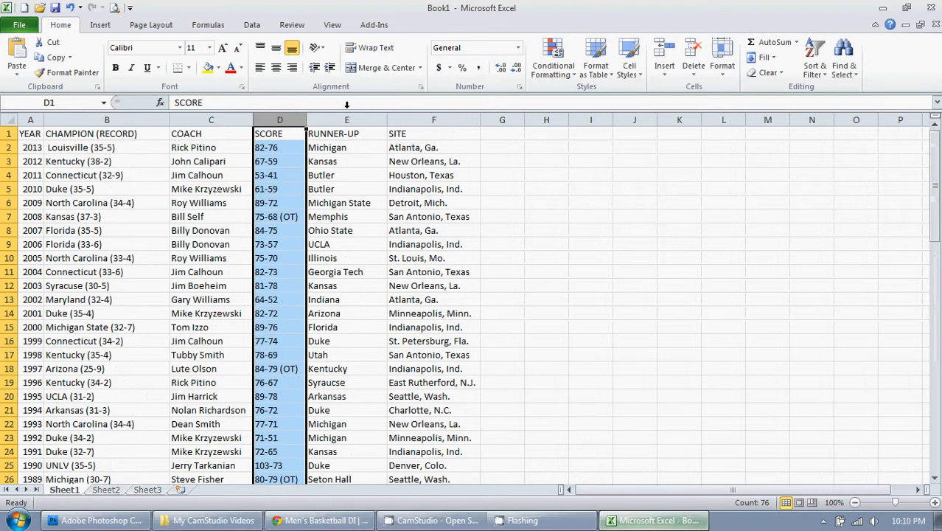
drag(339, 111, 594, 110)
right_click(359, 123)
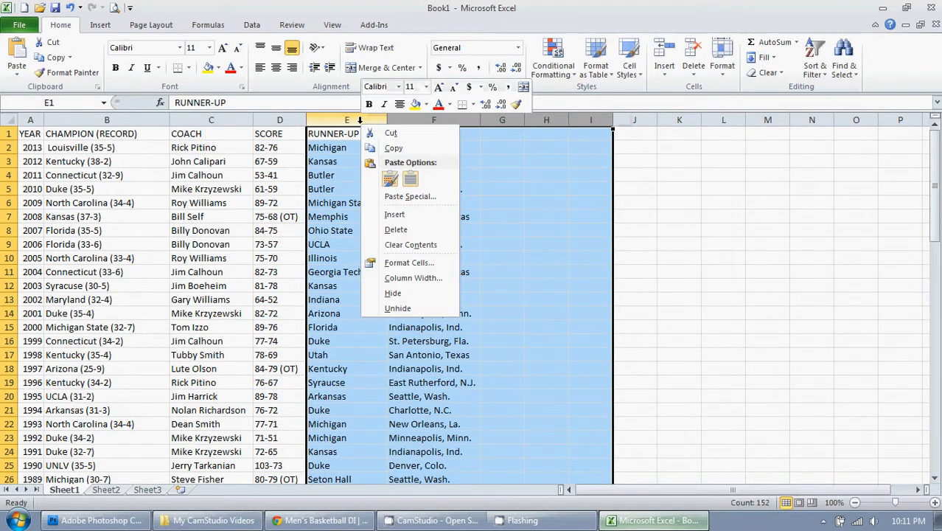
click(433, 216)
click(427, 204)
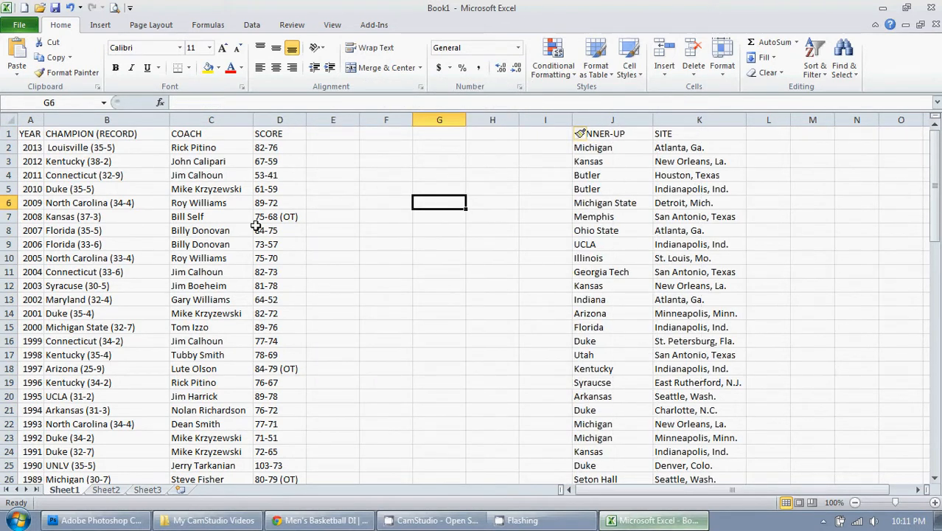
Step: Start Text to Columns on the SCORE column as Delimited with Space as the only delimiter, and check the overtime entries in the preview
click(279, 119)
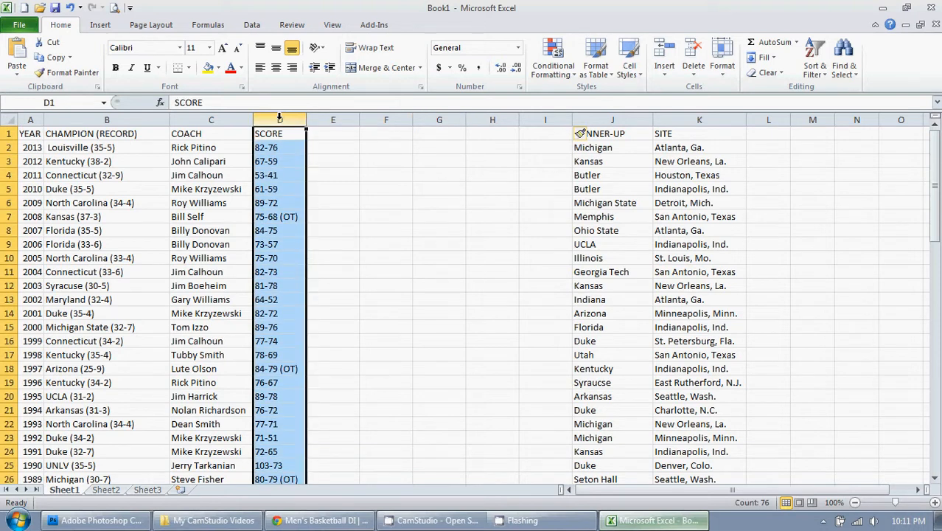
click(251, 25)
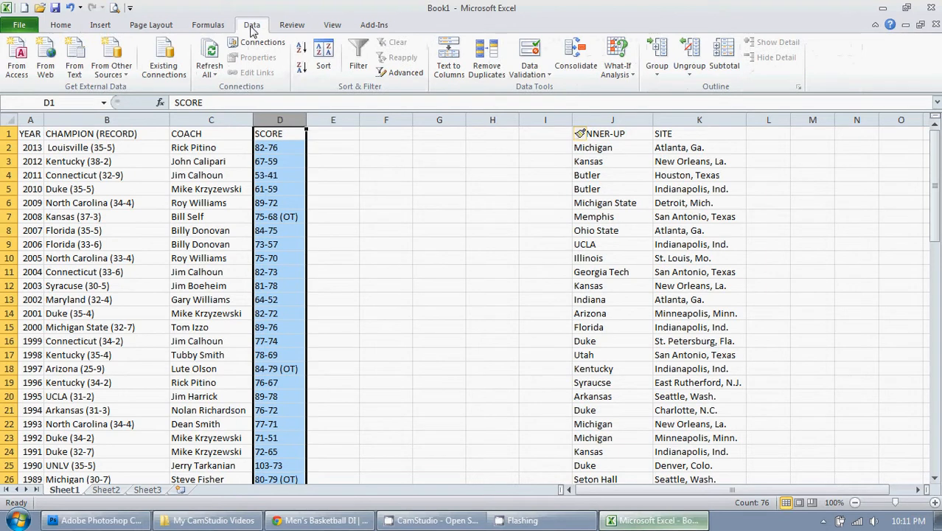
click(456, 76)
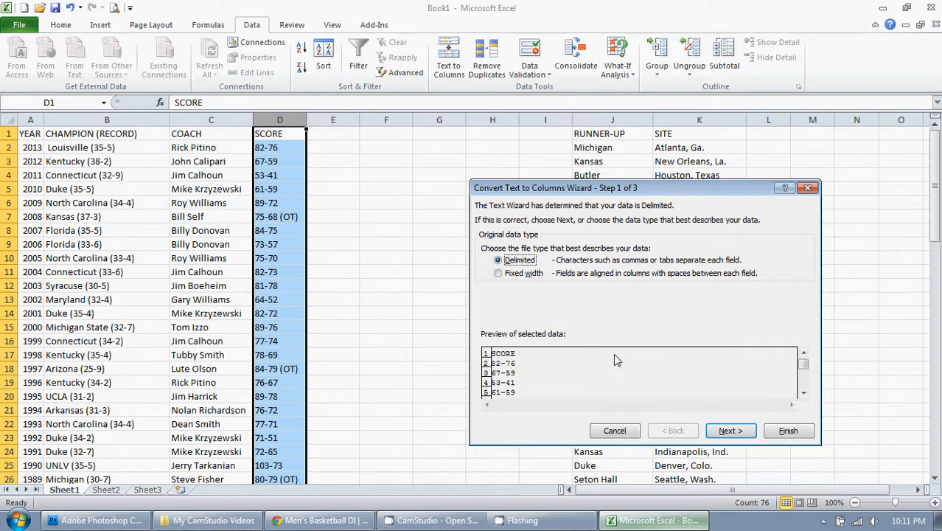
click(737, 433)
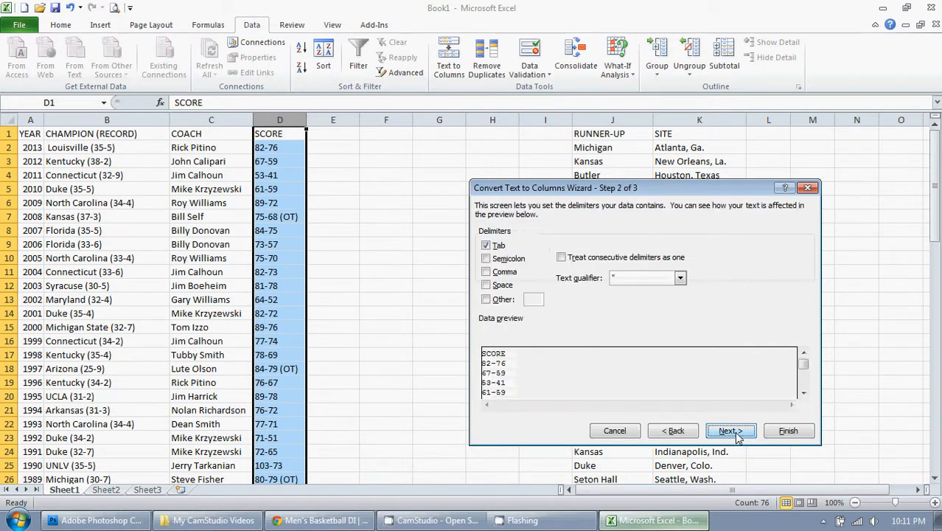
click(486, 245)
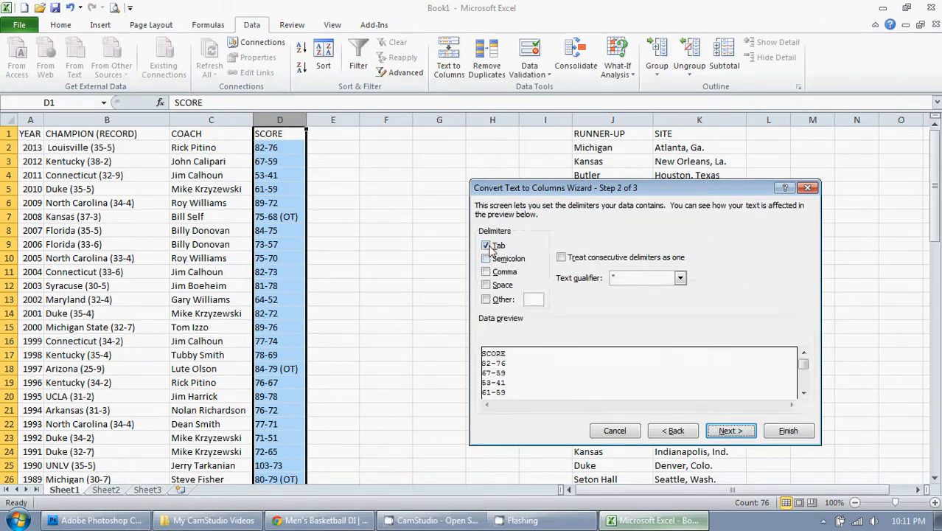
click(487, 285)
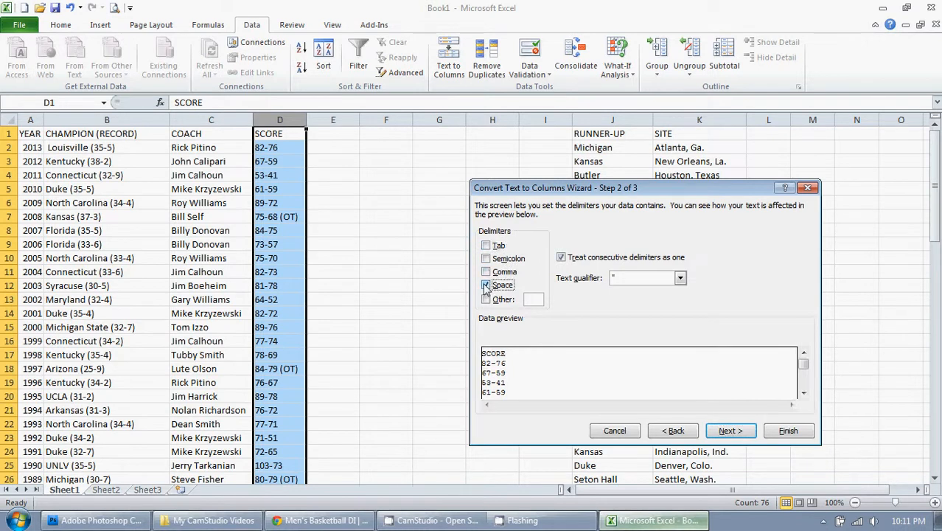
drag(804, 368, 803, 380)
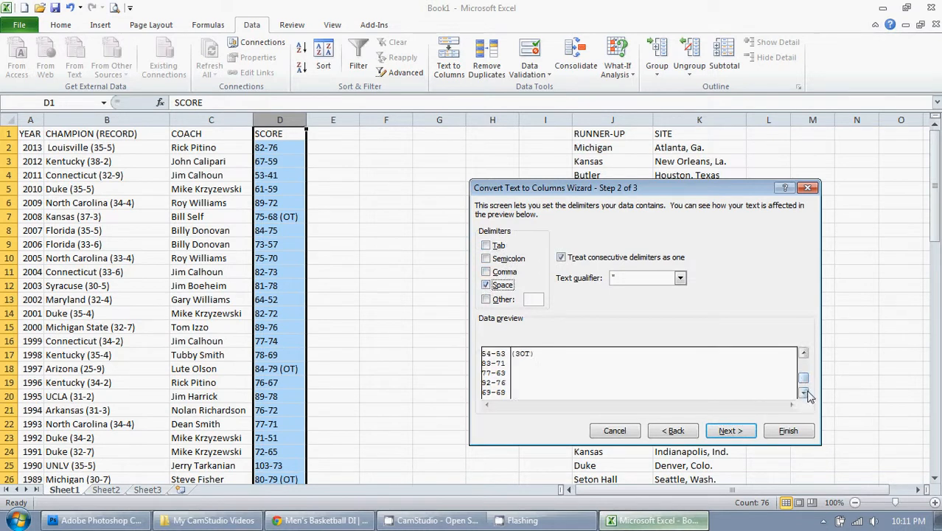
click(804, 394)
click(804, 394)
click(804, 394)
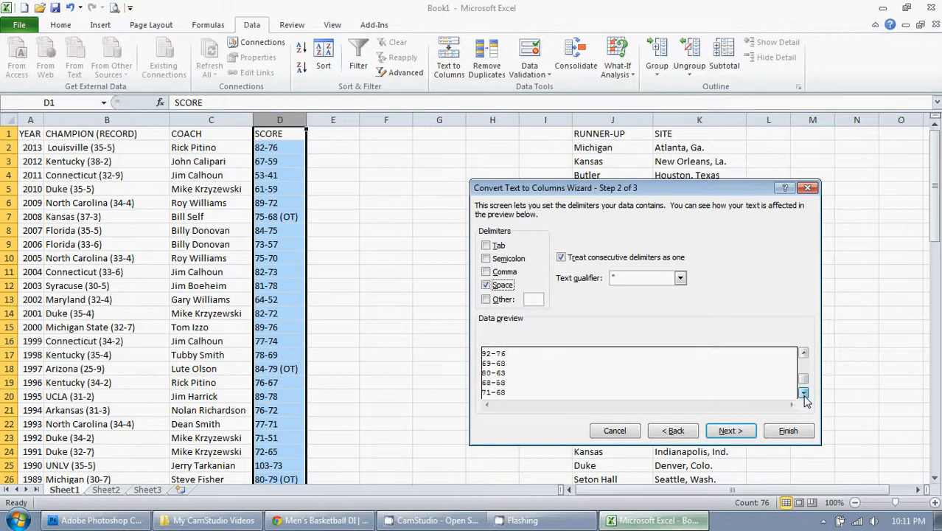
click(804, 354)
click(804, 354)
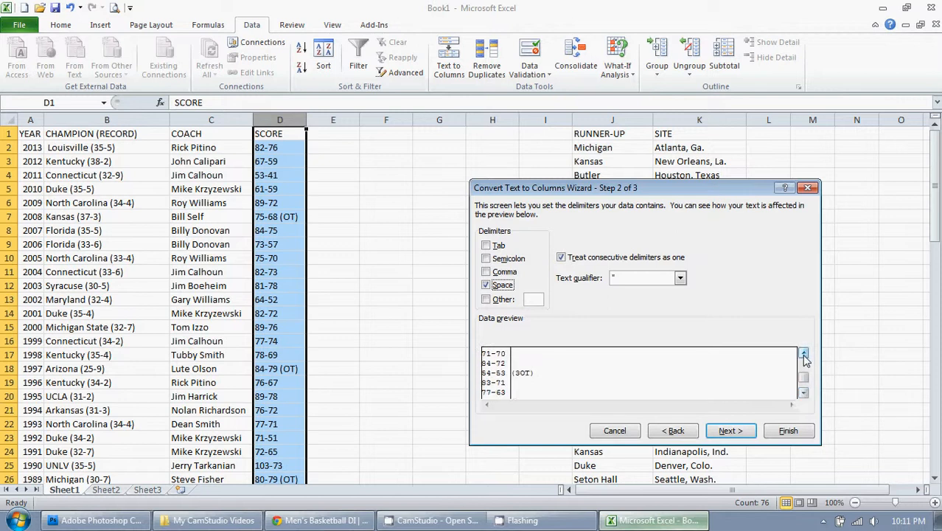
Step: Set the split-off overtime column to Do not import (skip), finish the conversion, and check the cleaned scores down the sheet
click(730, 431)
click(559, 345)
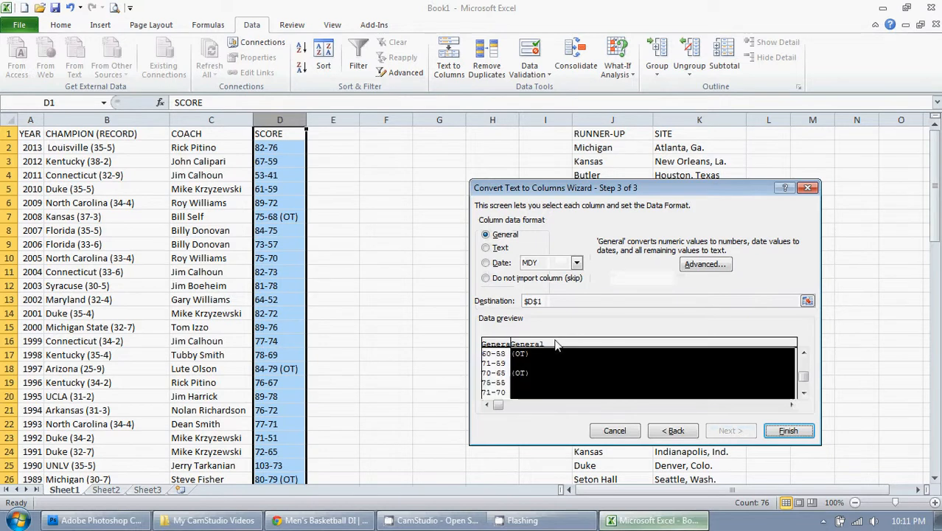
click(486, 279)
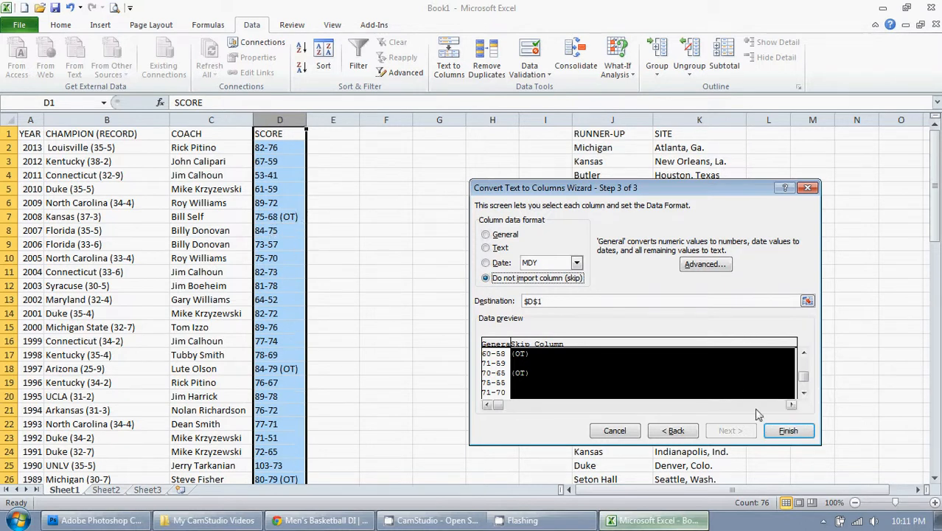
click(788, 431)
click(338, 202)
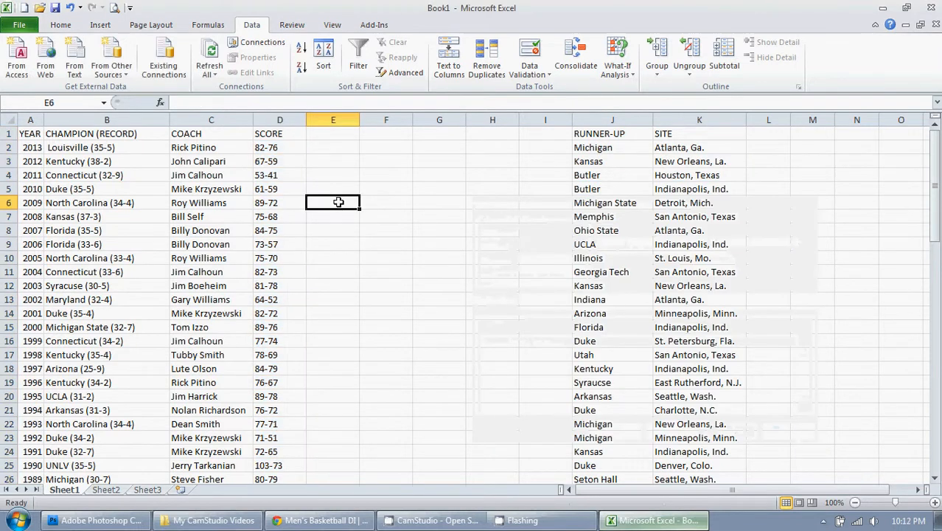
scroll(338, 202, down, 20)
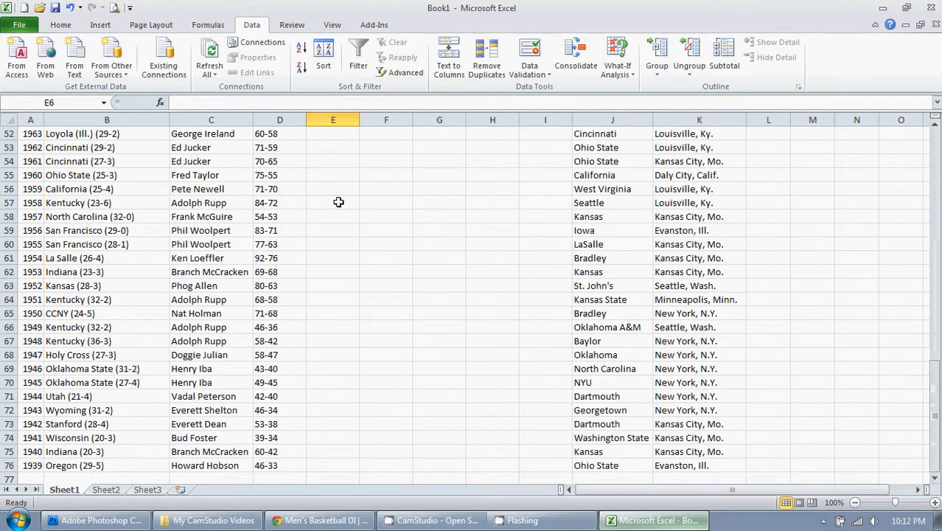
scroll(339, 202, up, 20)
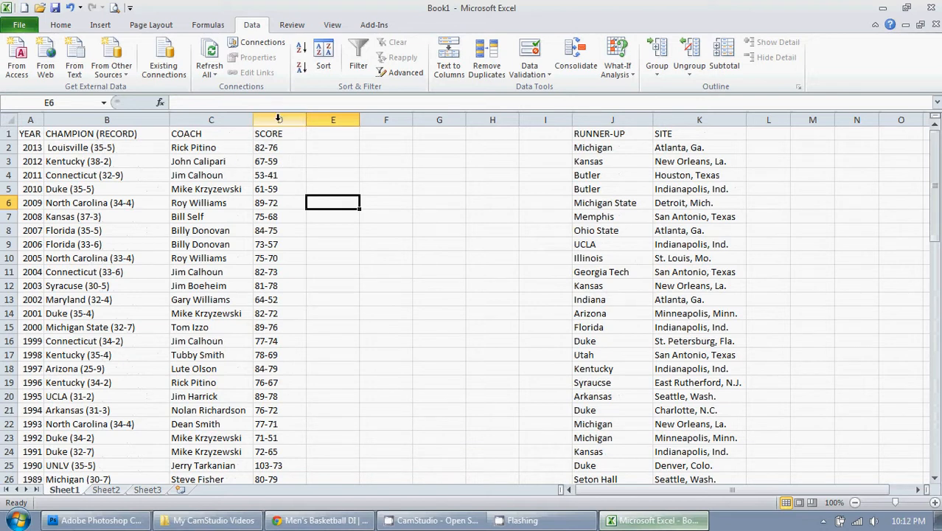
Step: Try a Replace All on the SCORE column with an empty replacement
click(279, 119)
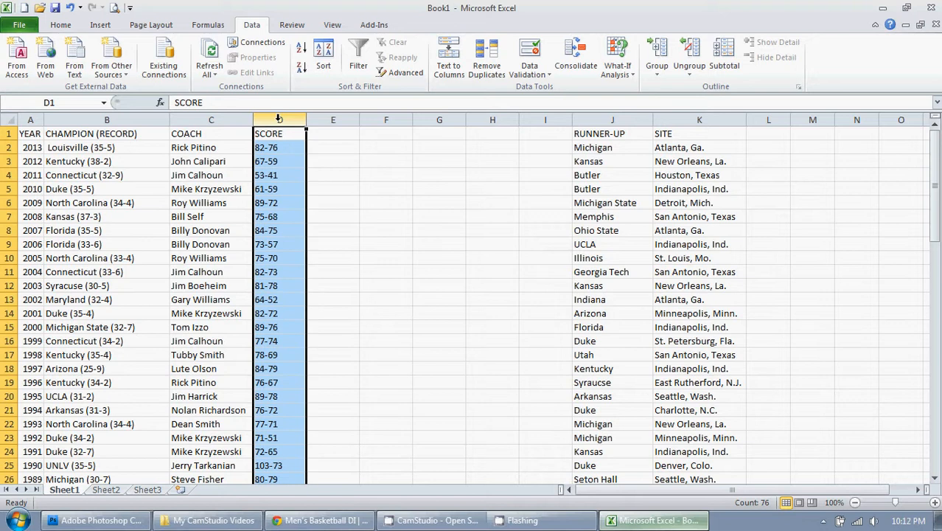
key(ctrl+f)
key(Escape)
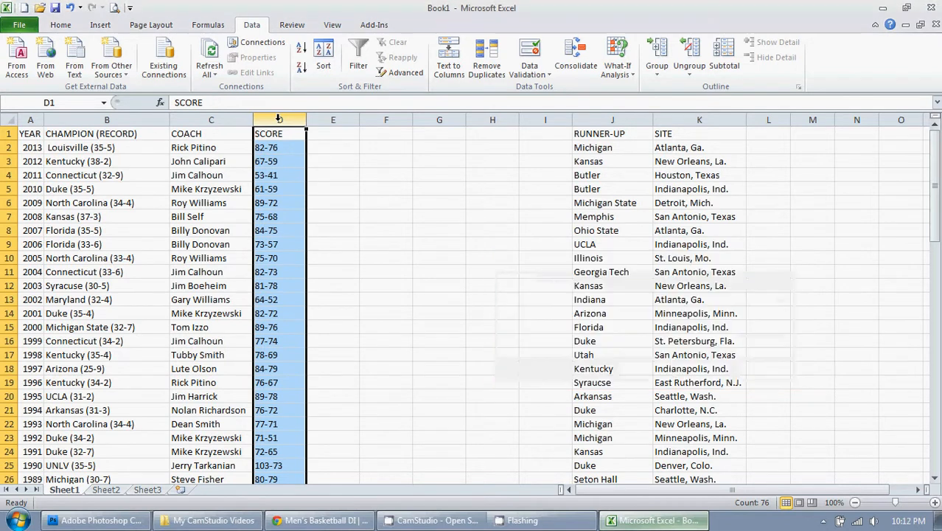
key(ctrl+h)
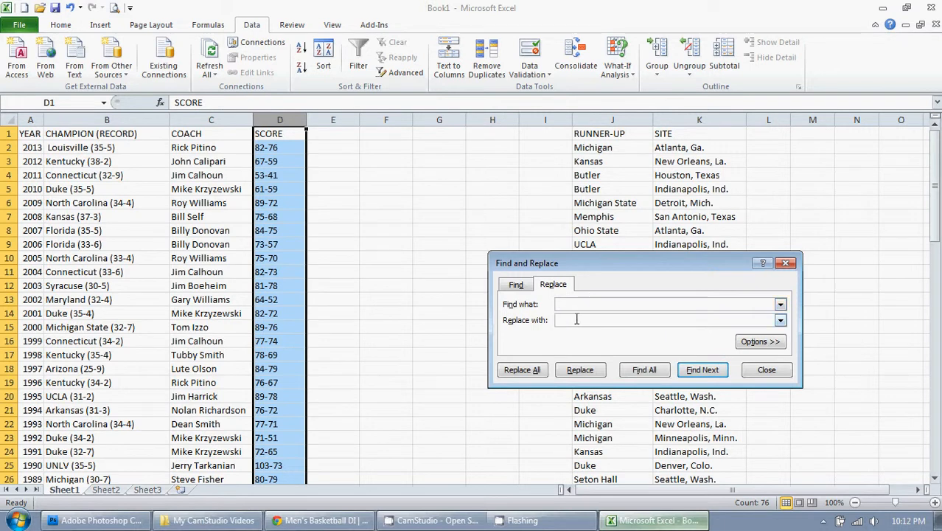
click(524, 370)
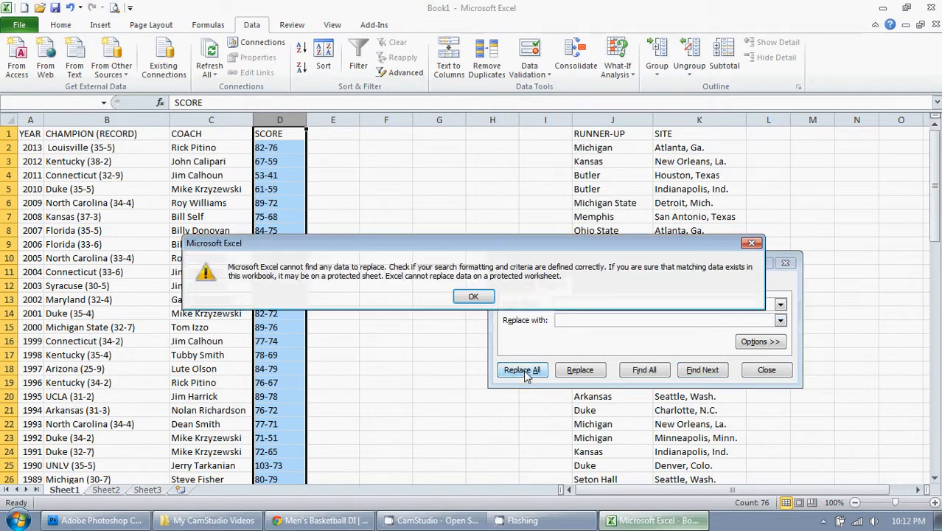
click(472, 296)
click(751, 367)
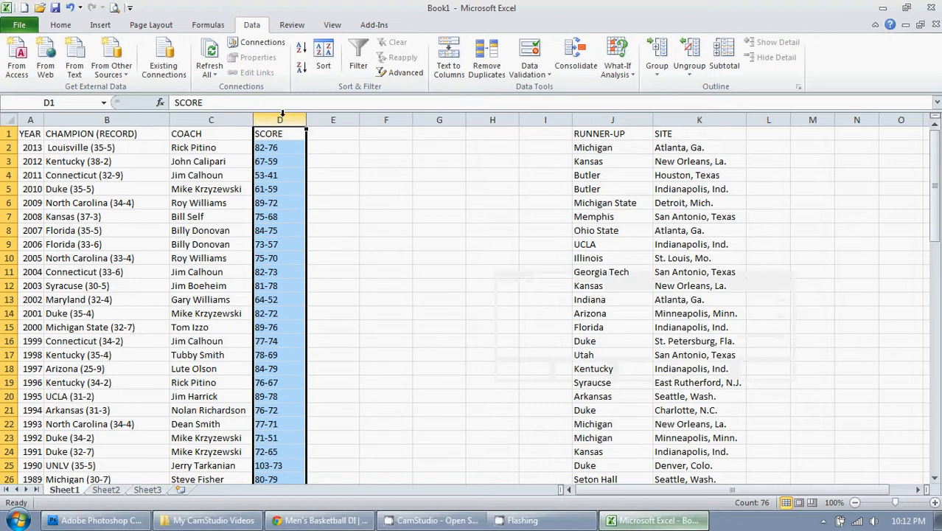
Step: Split the SCORE column with Text to Columns using a hyphen as the only delimiter, and autofit columns D and E
click(448, 70)
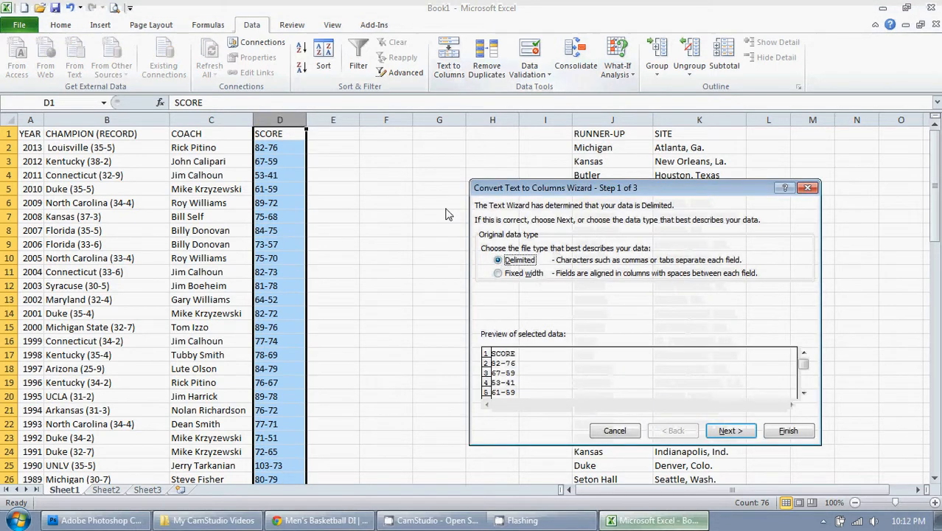
click(730, 431)
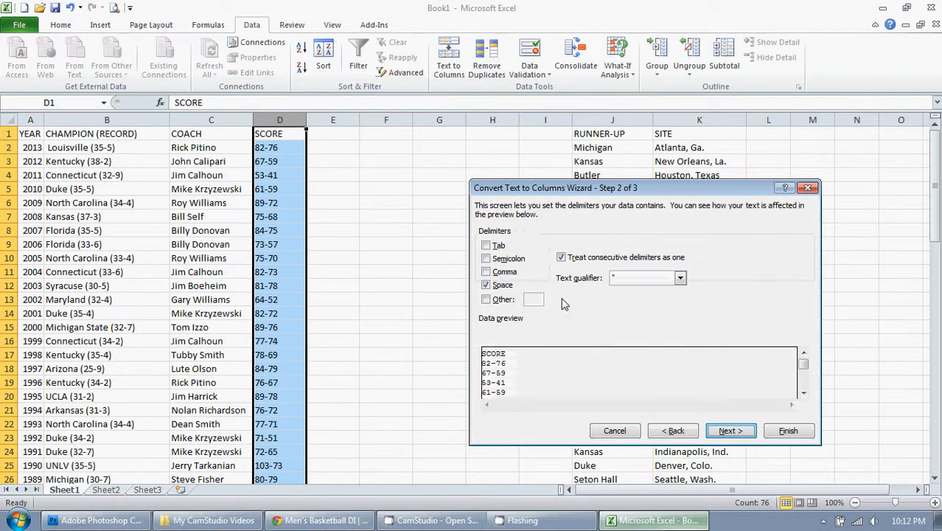
click(486, 286)
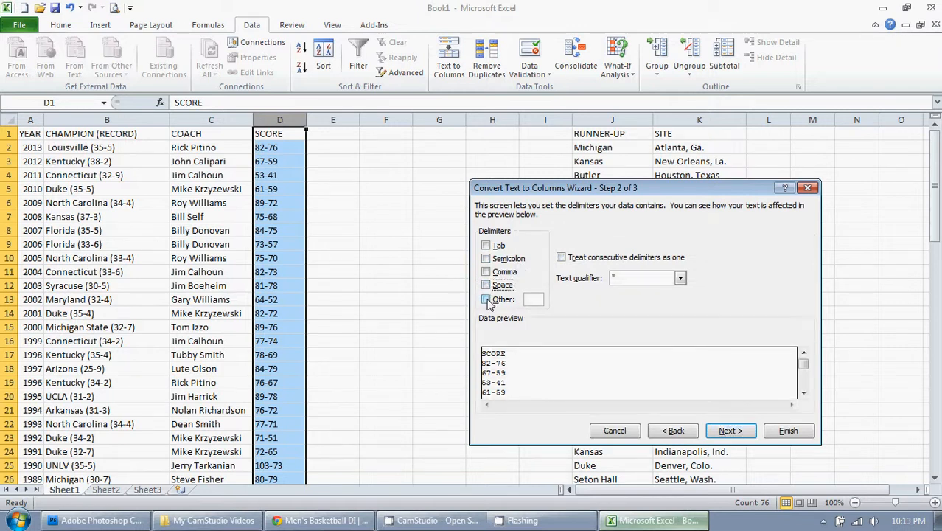
click(486, 299)
text(-)
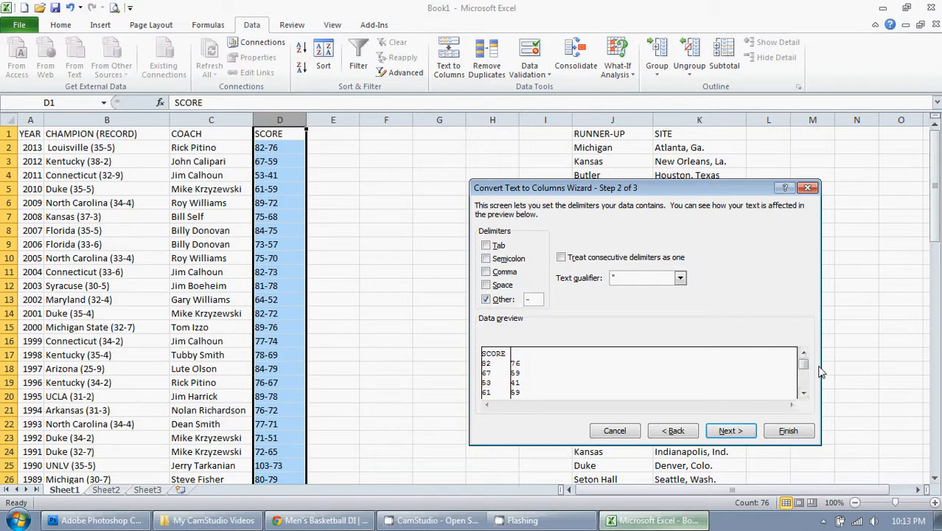
click(729, 431)
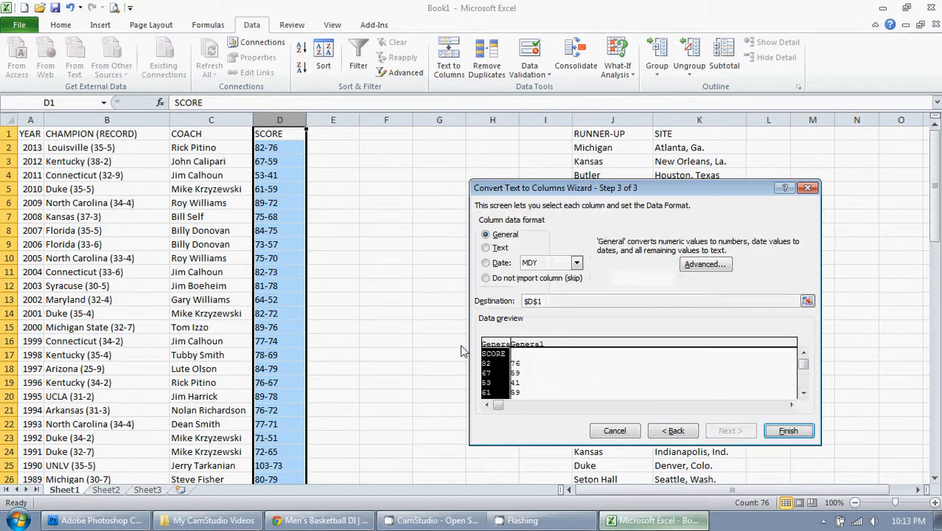
click(790, 431)
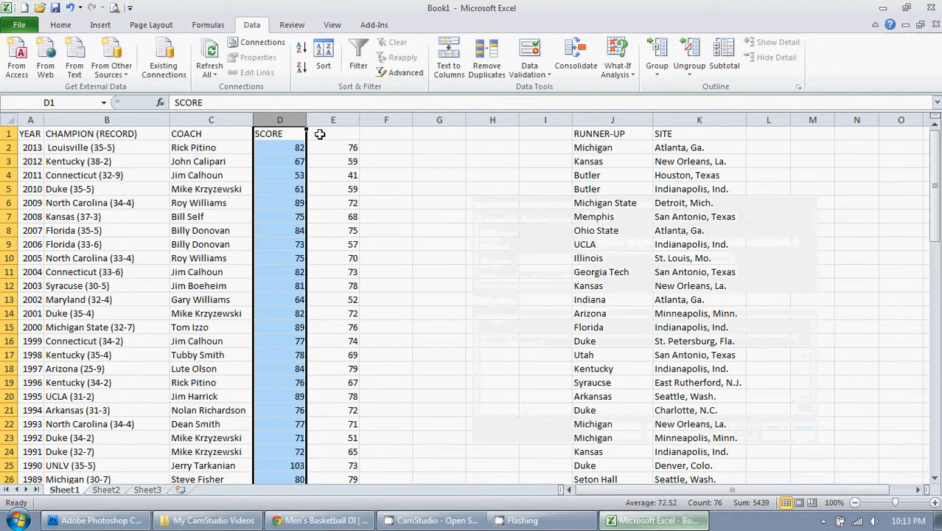
drag(295, 119, 320, 117)
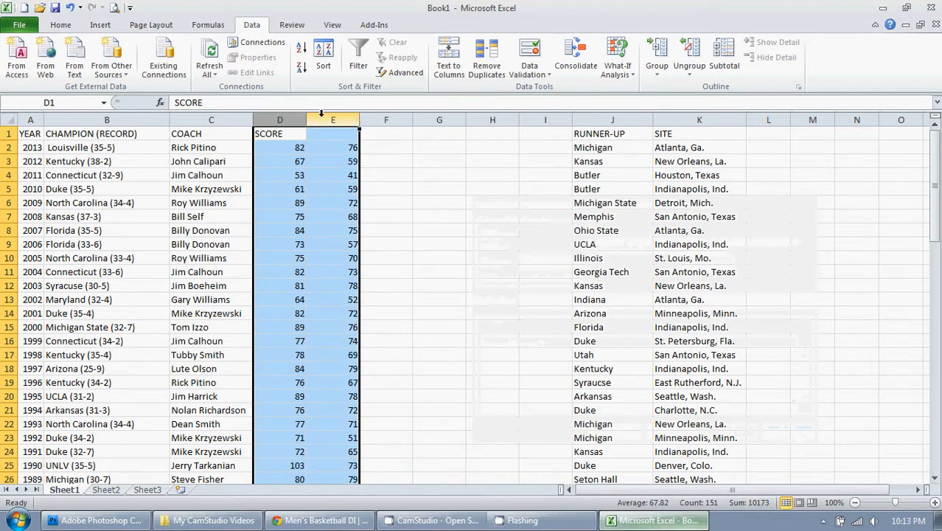
double_click(306, 118)
Step: Try adding the two 2013 scores in F2 with the formula =D2+E2, and clear the cell
click(318, 148)
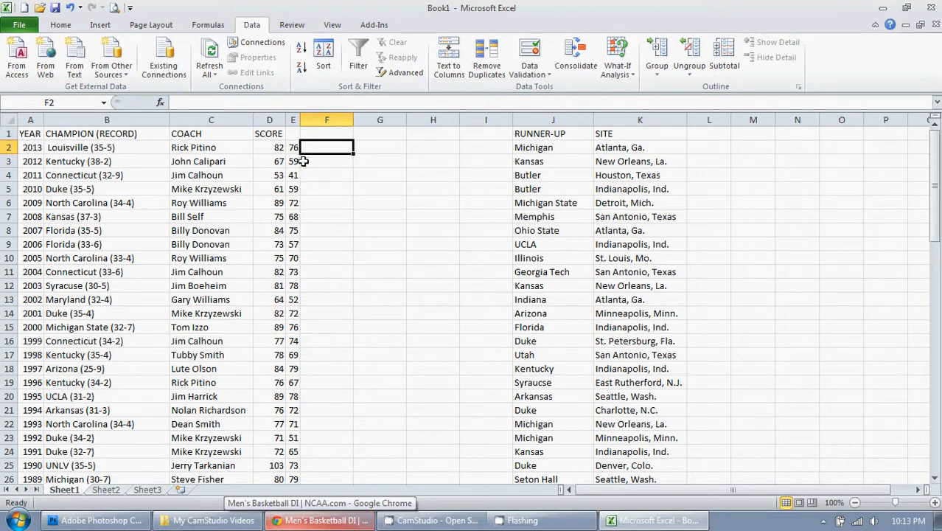
click(51, 26)
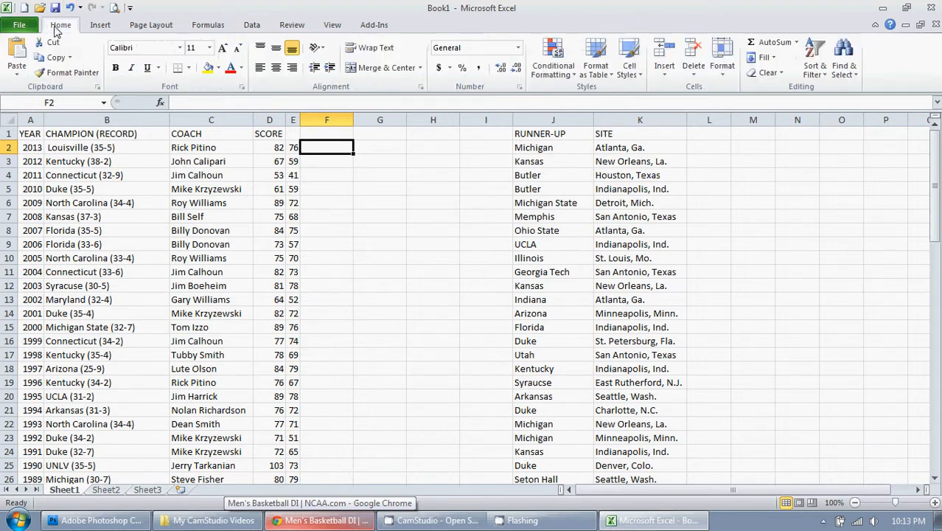
text(=)
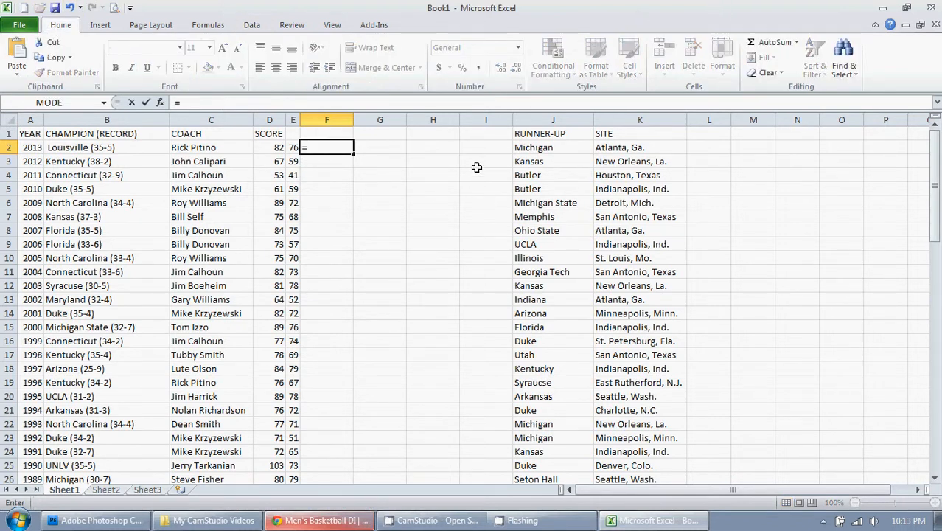
key(Left)
key(Left)
text(+)
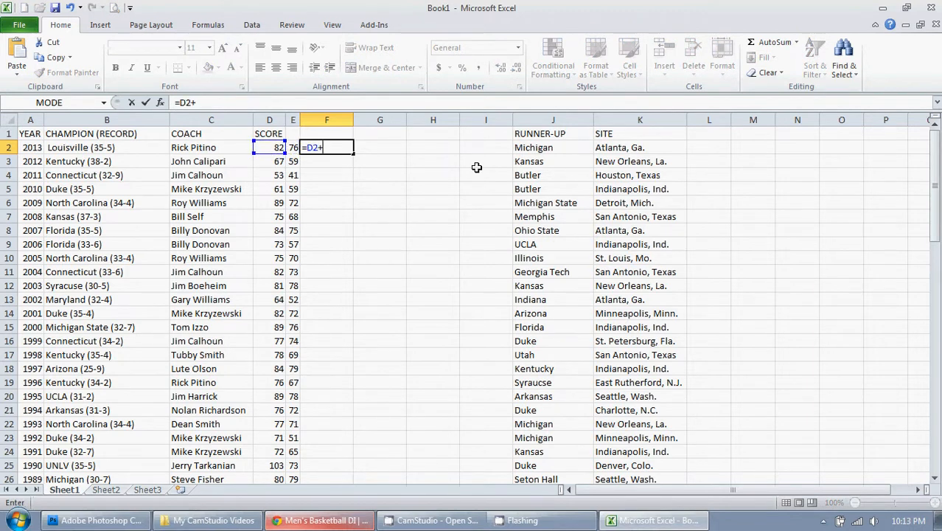
key(Left)
key(Return)
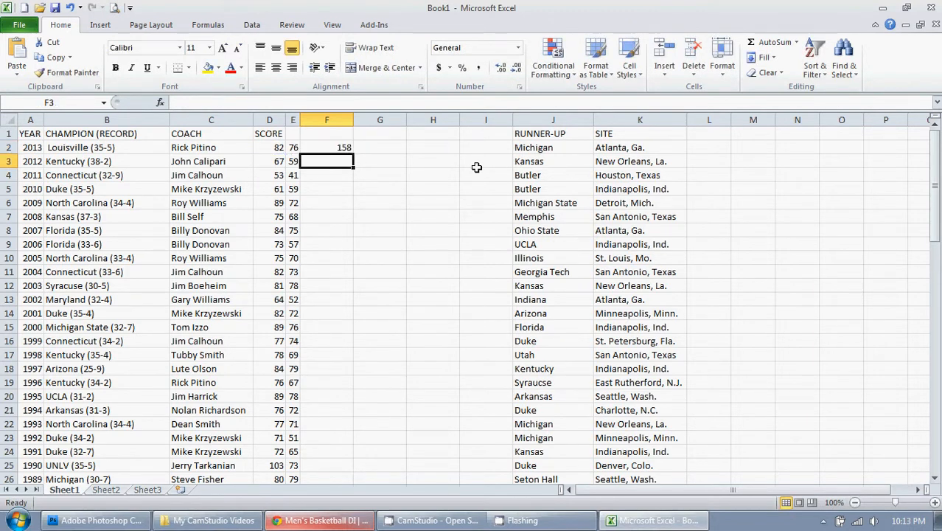
key(Up)
key(Delete)
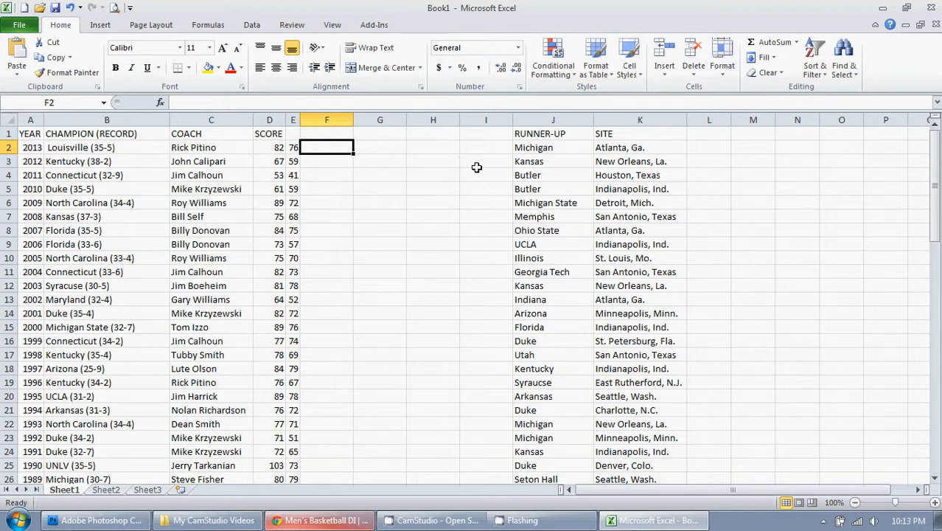
Step: Enter =SUM(D2:E2) in F2 with AutoSum and fill the formula down to F76
click(772, 44)
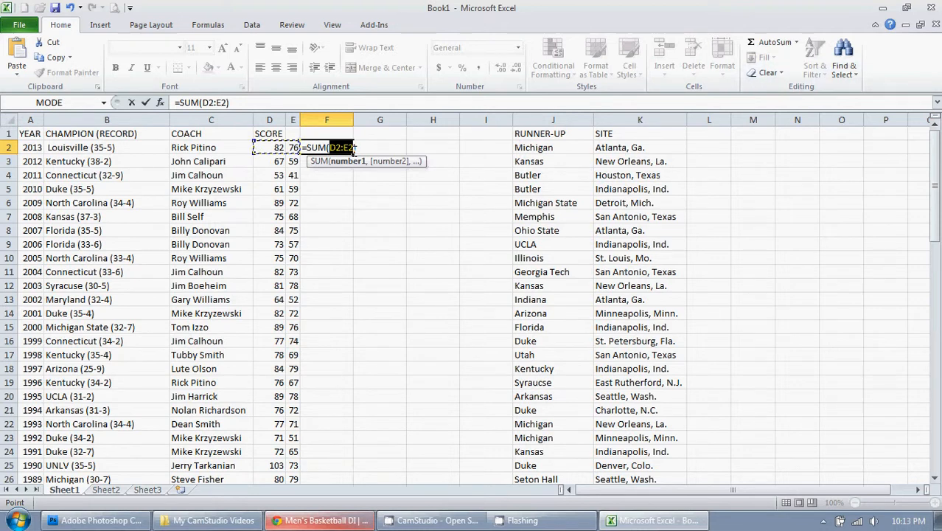
key(Return)
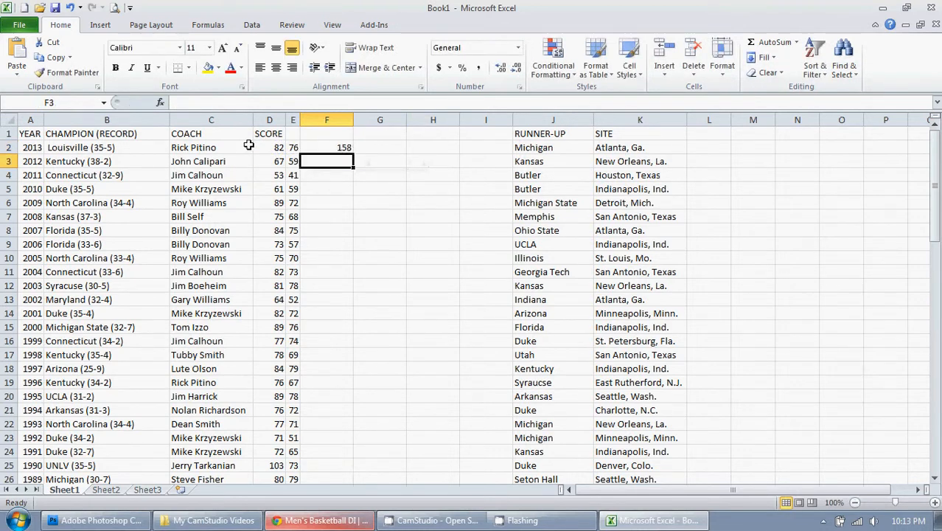
click(328, 148)
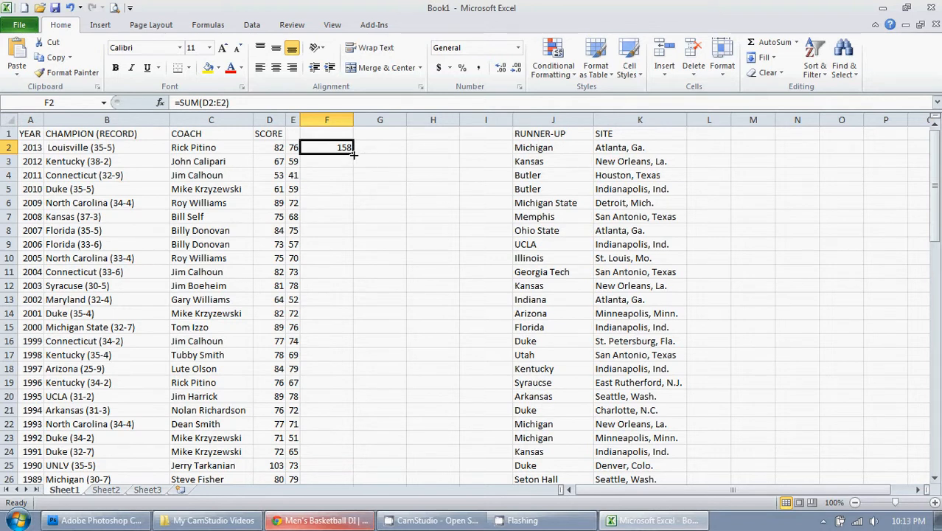
drag(354, 153, 338, 456)
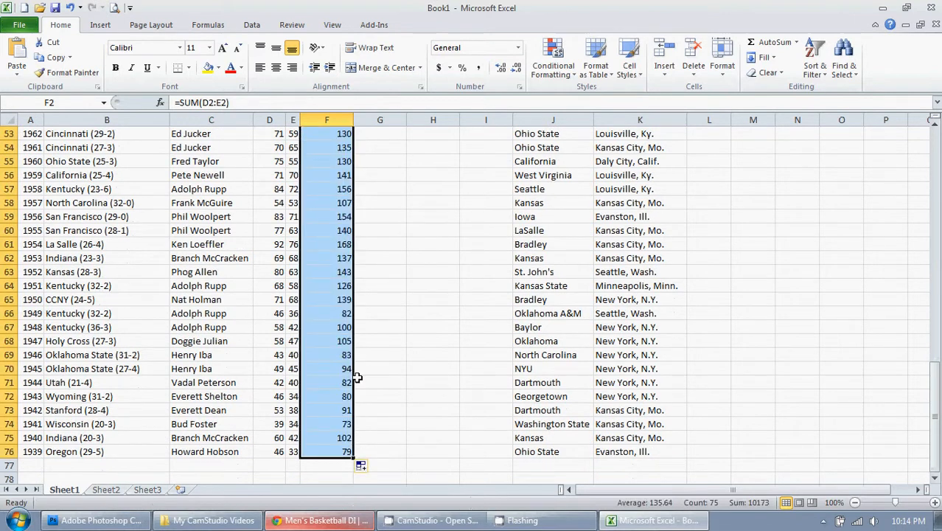
Step: Add the header Sum in F1 and autofit the width of column F
scroll(313, 209, up, 15)
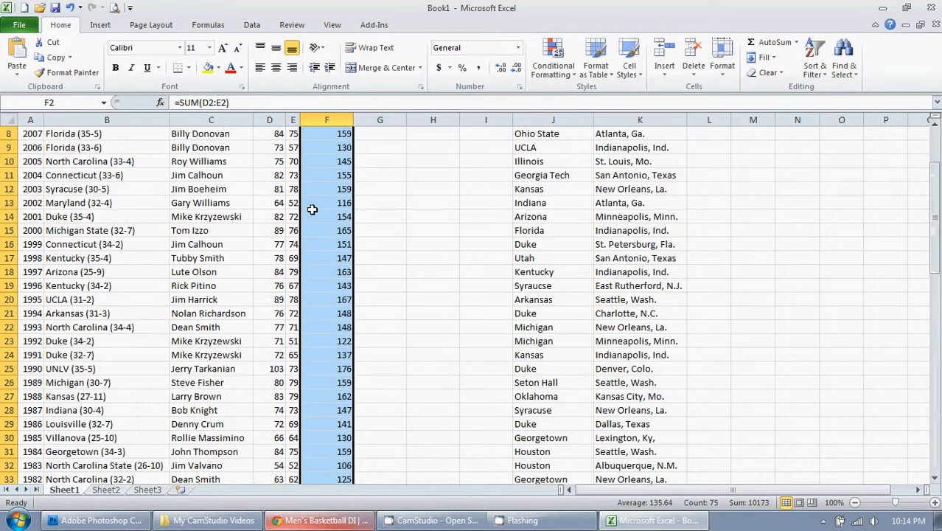
scroll(313, 209, up, 3)
click(324, 133)
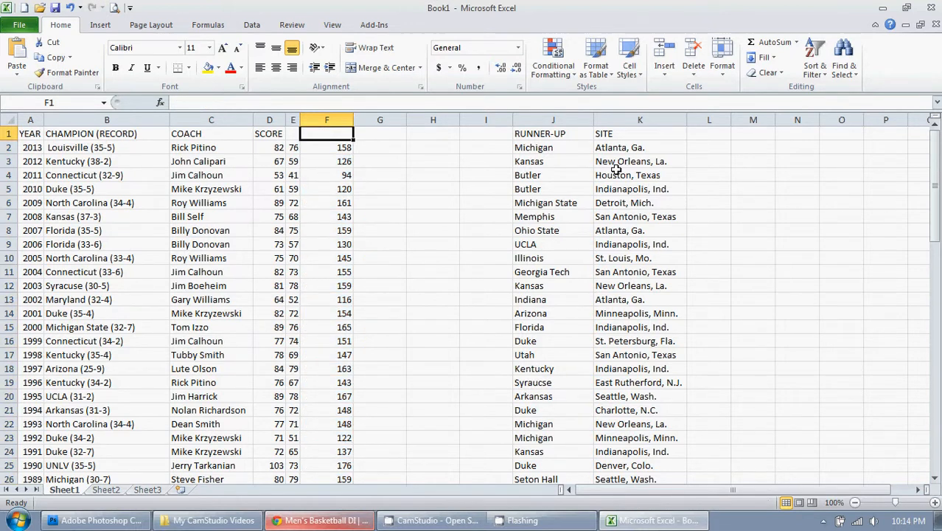
text(Sum)
key(Return)
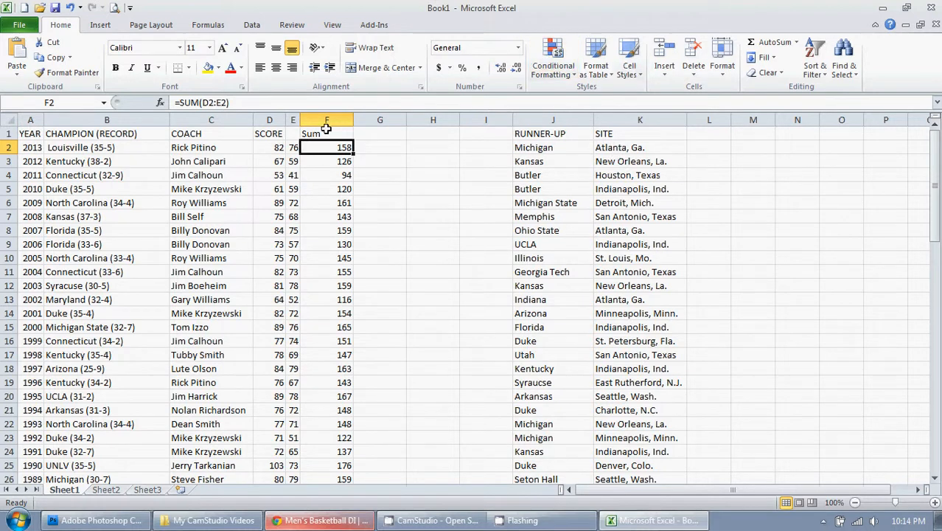
double_click(355, 117)
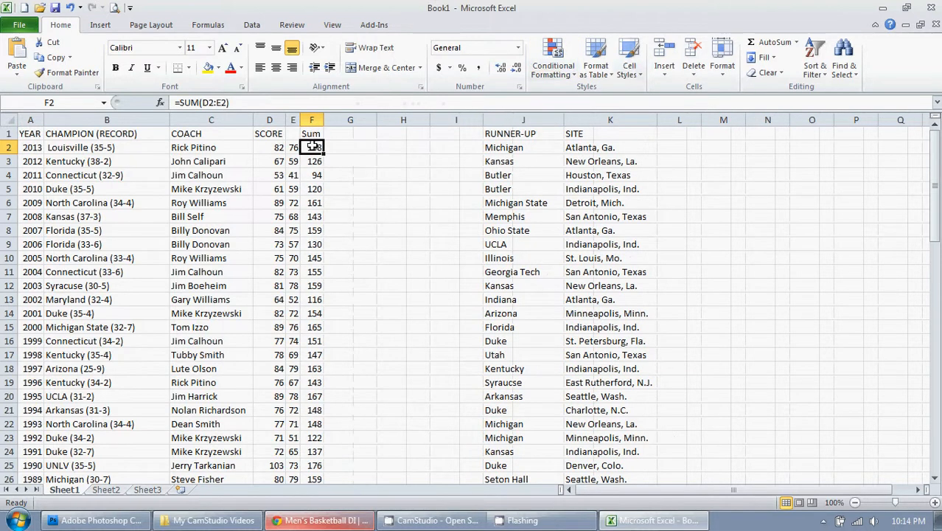
Step: Examine the combined scores in the Sum column from the 2013 row down to the 1939 row
scroll(321, 228, down, 2)
scroll(322, 229, down, 9)
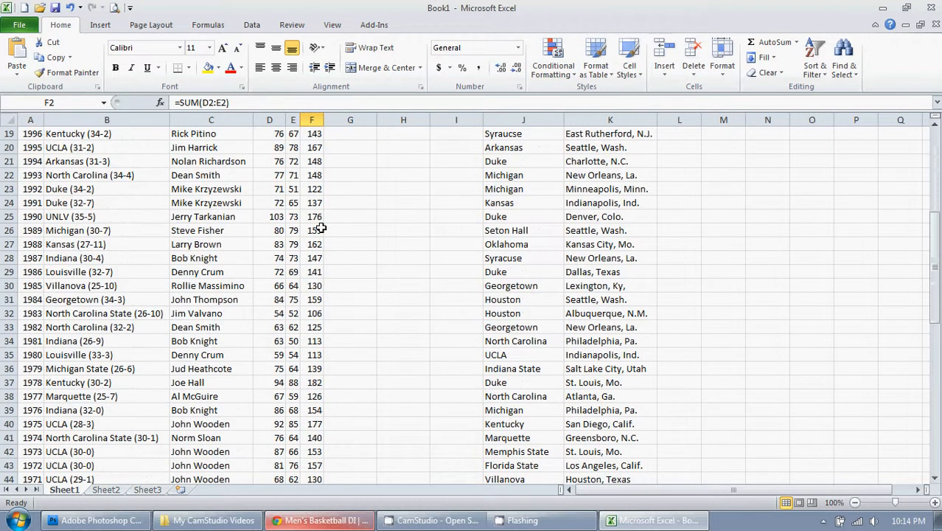
scroll(321, 228, down, 7)
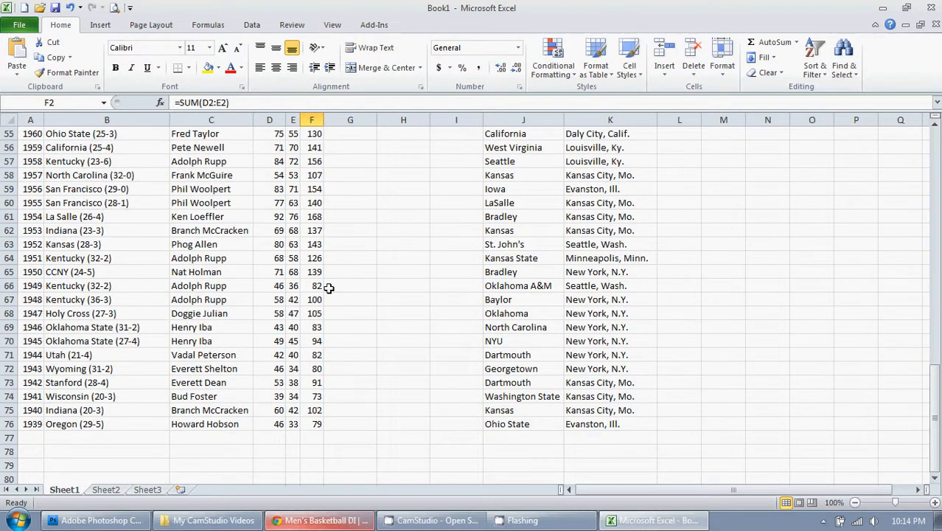
scroll(328, 227, up, 2)
scroll(326, 225, up, 3)
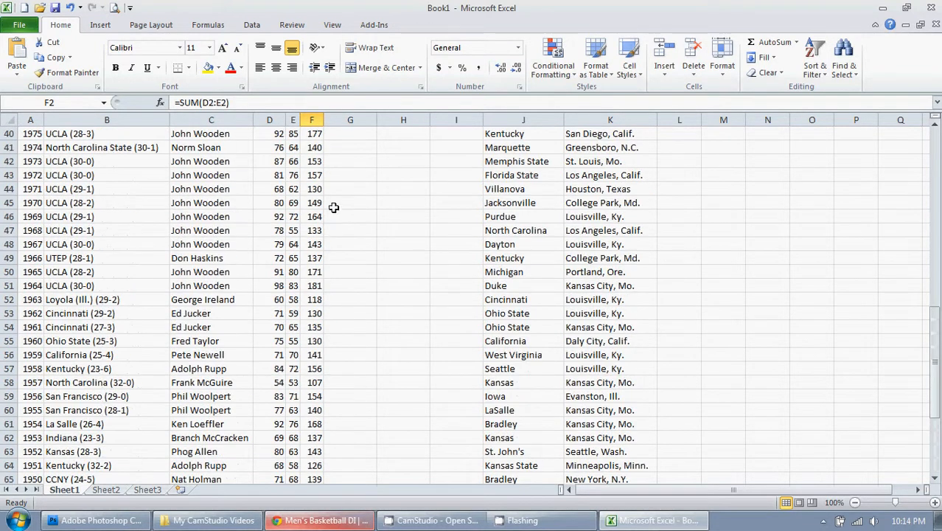
scroll(322, 273, up, 13)
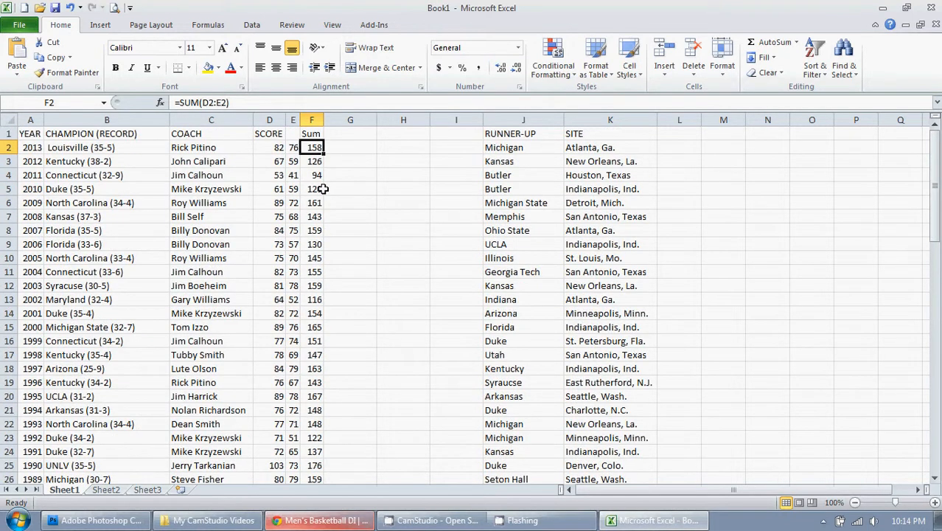
scroll(321, 214, down, 7)
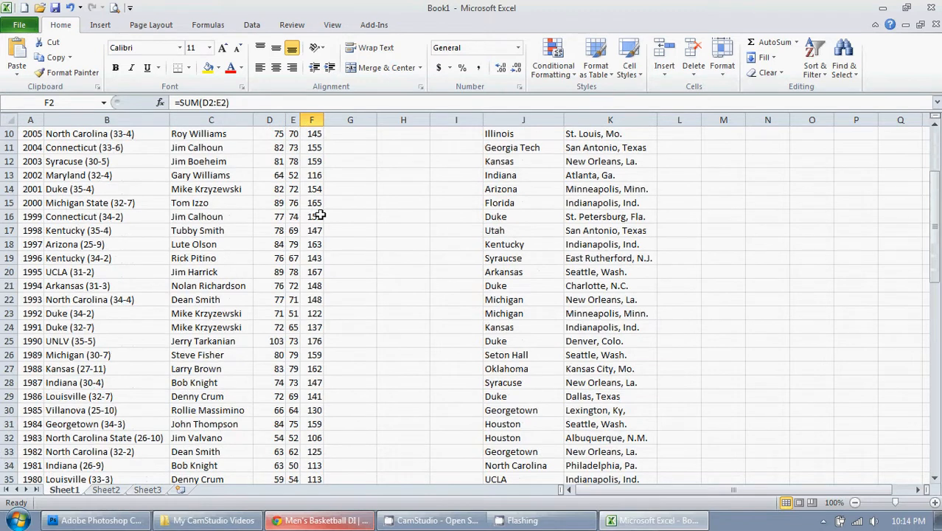
scroll(321, 214, down, 4)
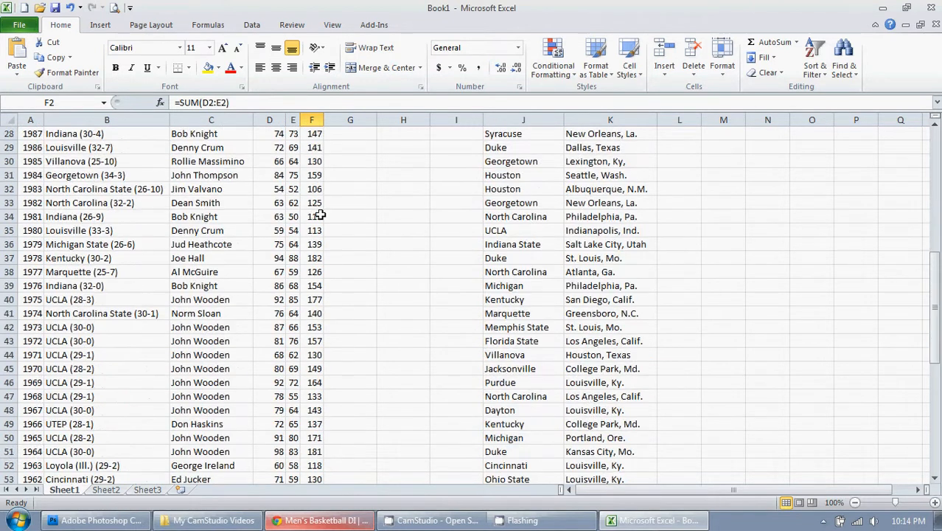
scroll(321, 214, down, 7)
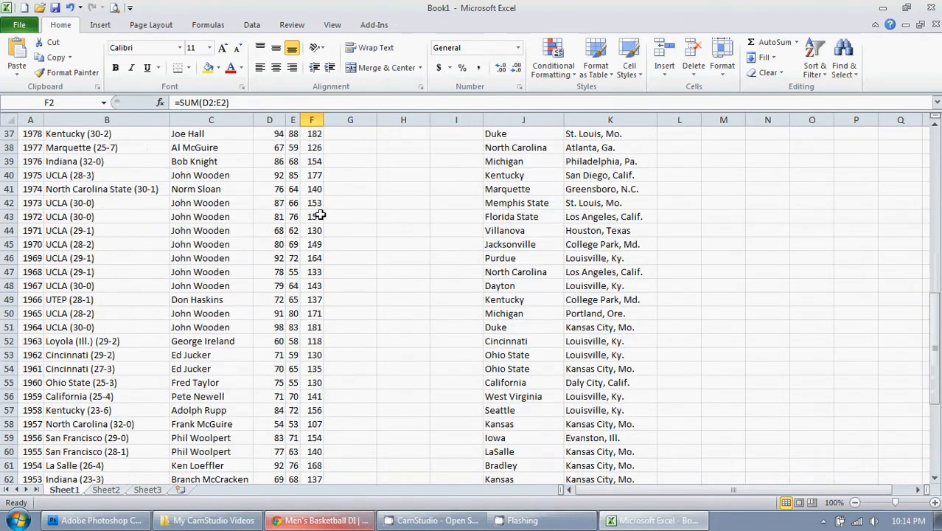
scroll(320, 214, down, 1)
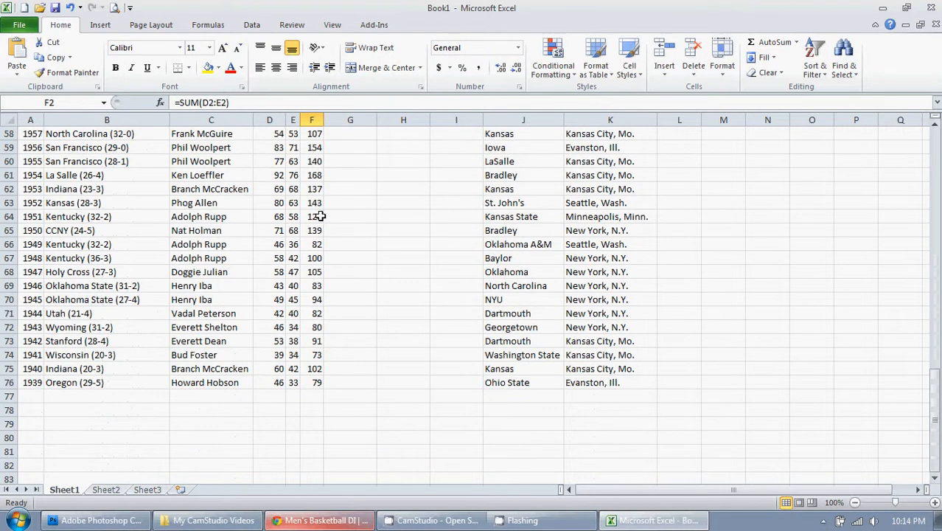
Step: In F77, below the Sum column, search the function library for "average" and insert the AVERAGE function
click(314, 397)
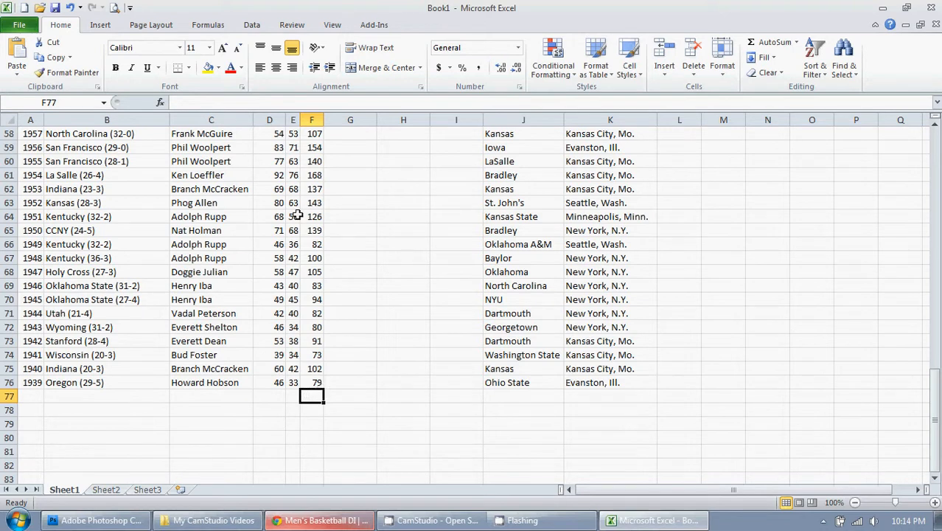
click(161, 103)
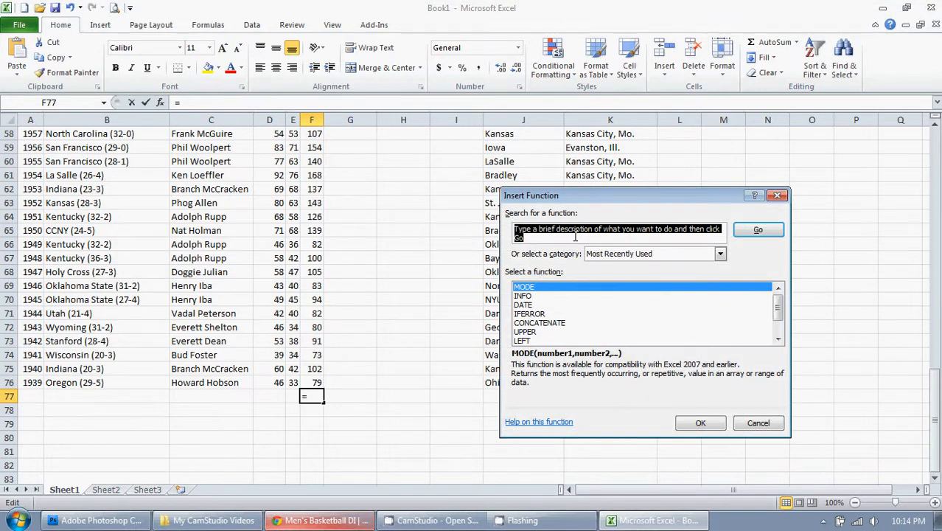
text(average)
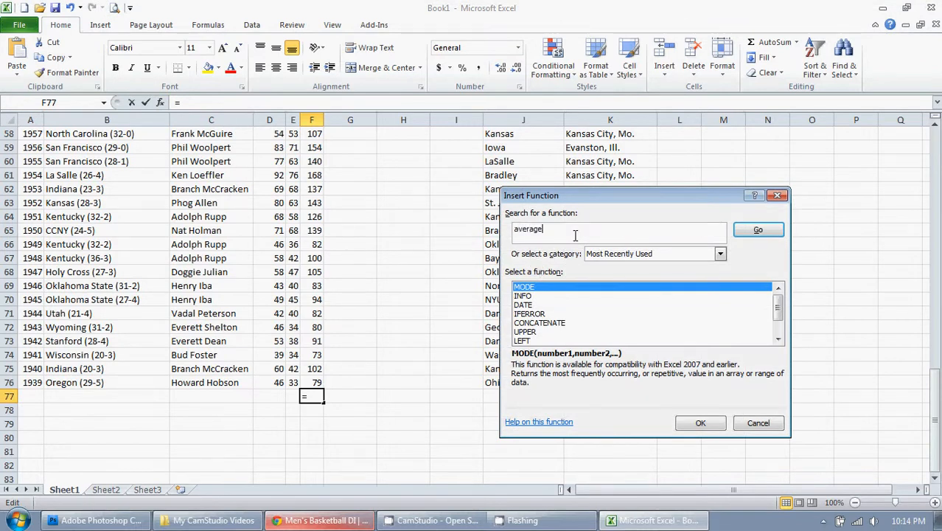
key(Tab)
key(Return)
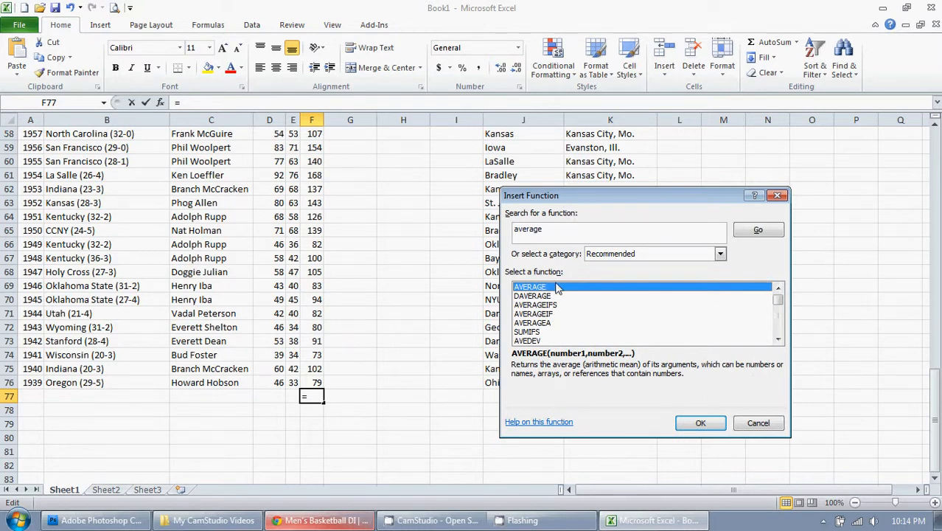
click(716, 426)
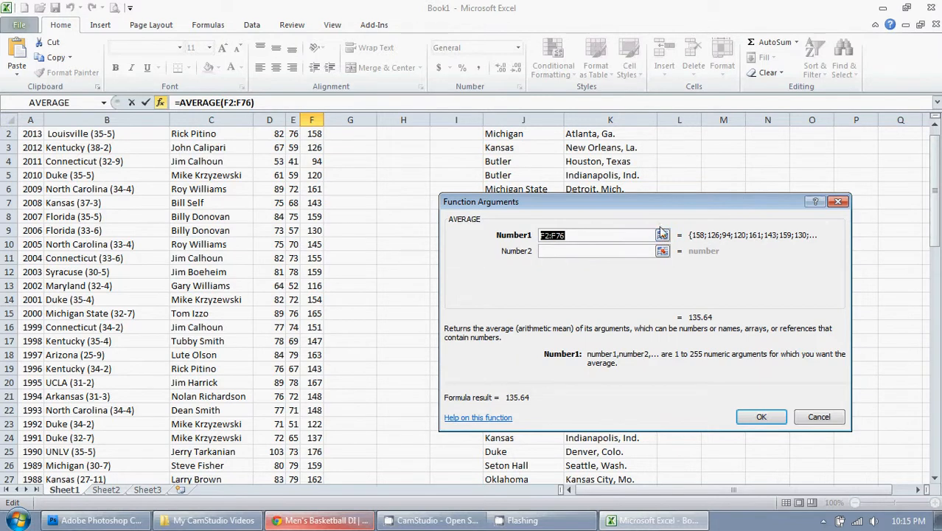
Step: Set the AVERAGE function's first argument to the game totals F2:F76 and enter the formula in F77
click(662, 235)
scroll(311, 258, up, 1)
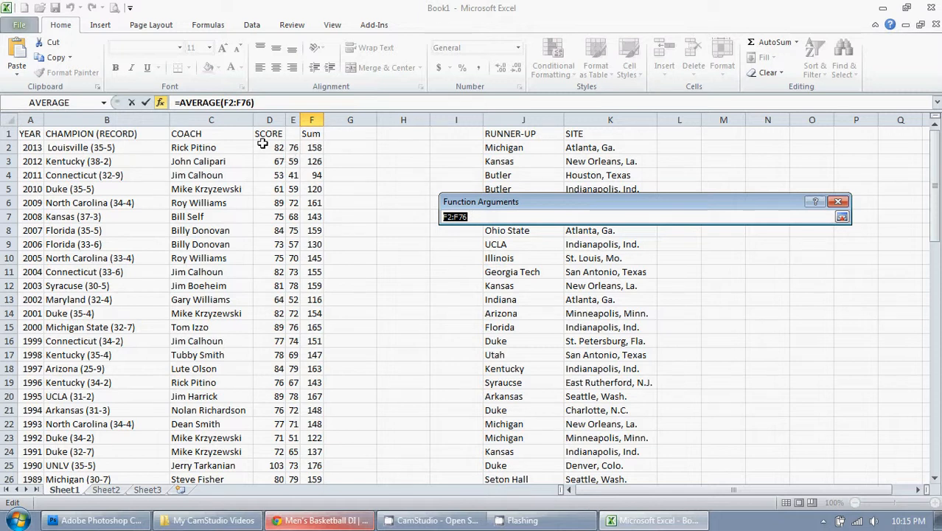
drag(313, 148, 312, 437)
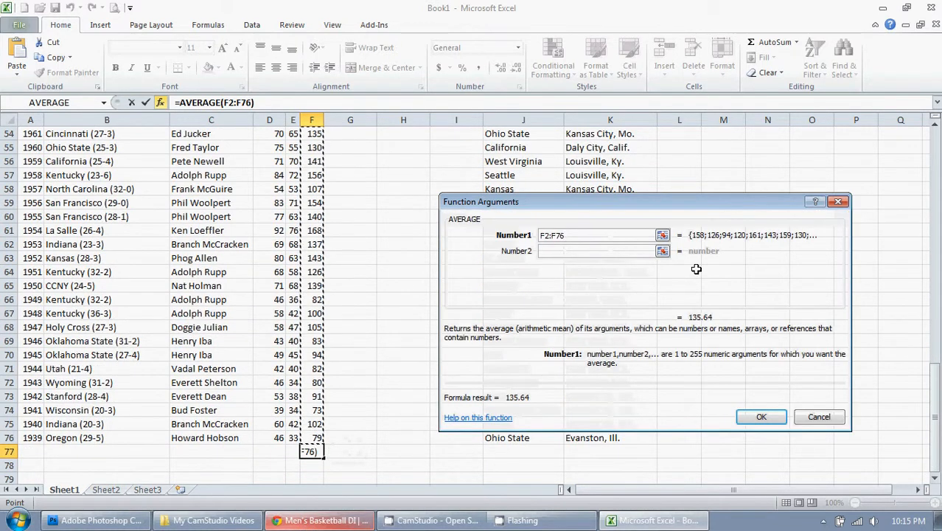
click(761, 417)
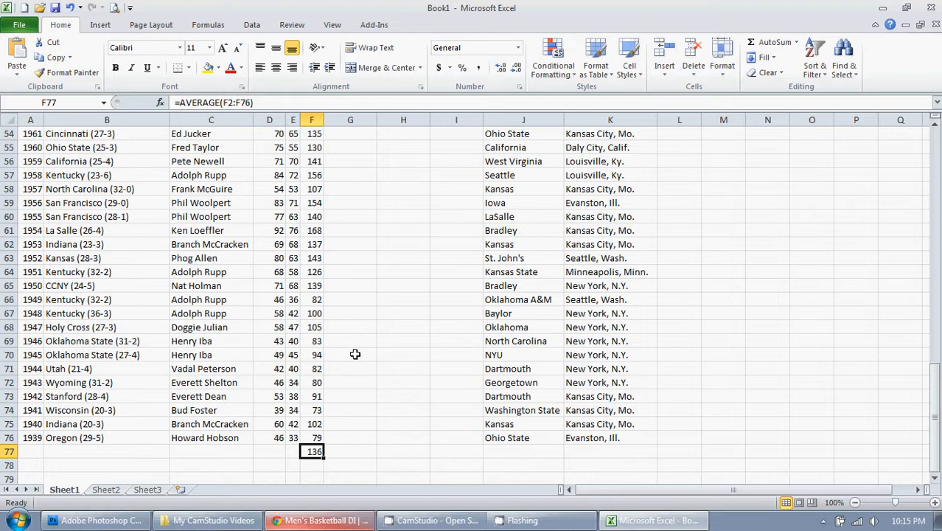
Step: Compare the individual game totals in the Sum column, across recent and early years, with the average in F77
scroll(299, 258, up, 3)
scroll(299, 258, up, 15)
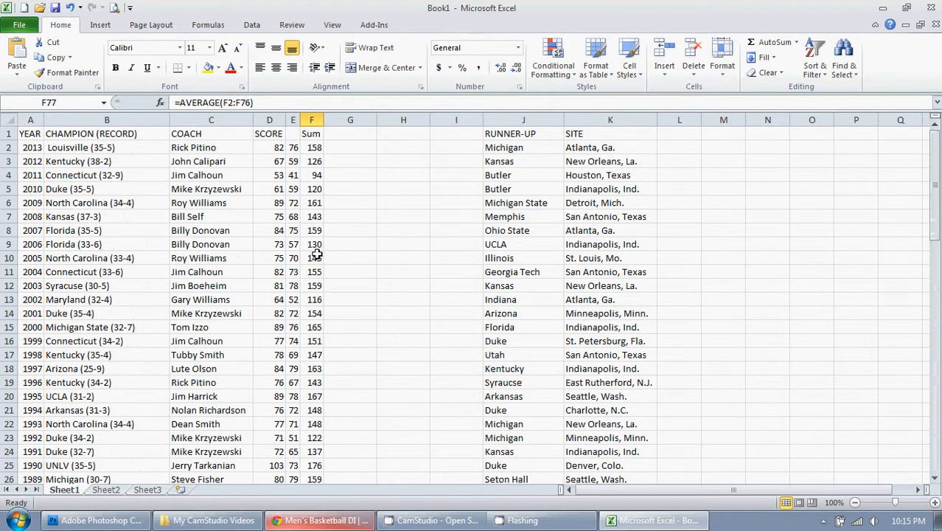
scroll(315, 255, down, 20)
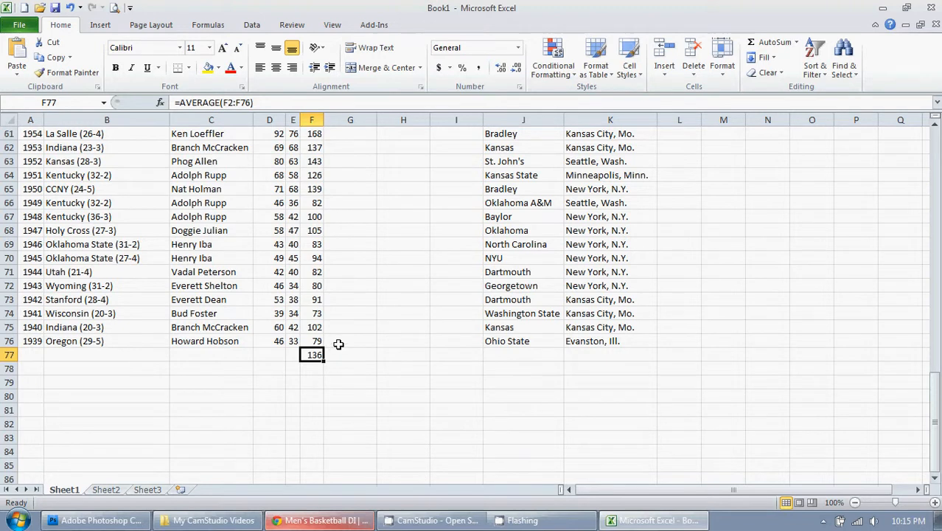
scroll(337, 344, up, 20)
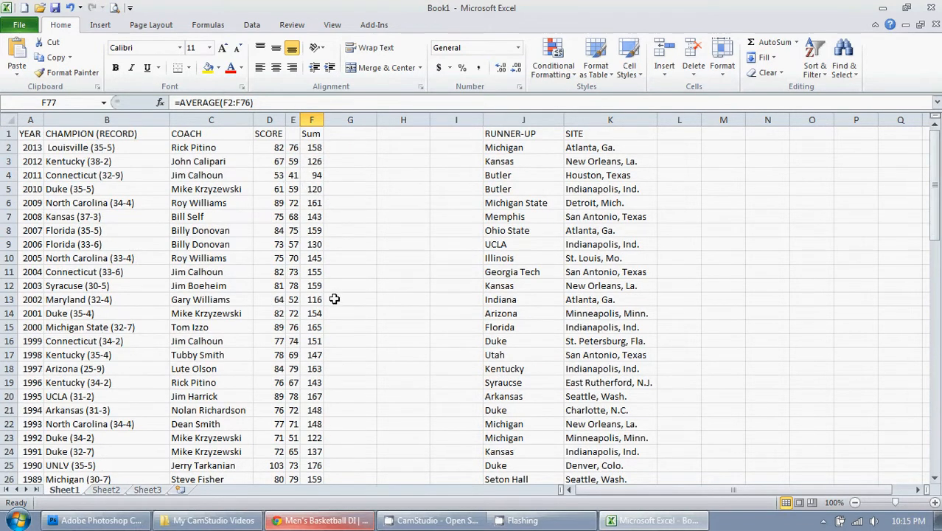
scroll(335, 297, down, 18)
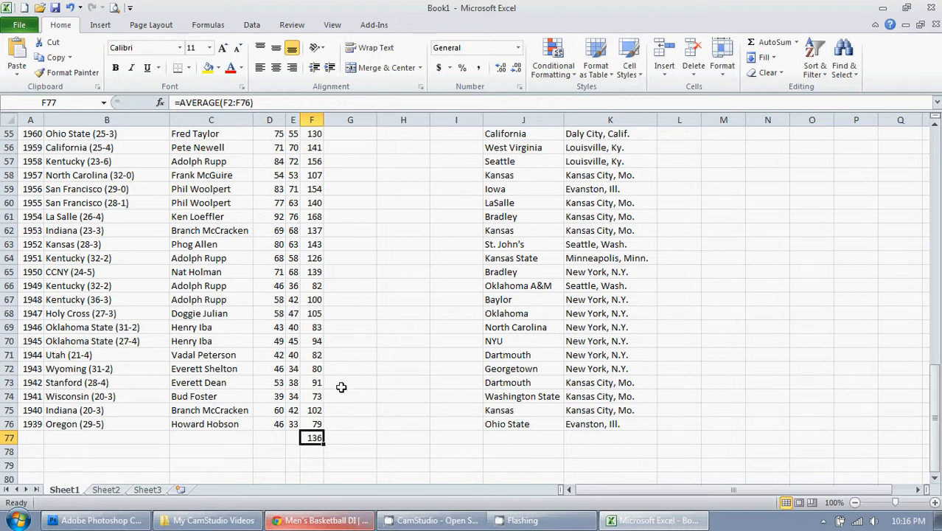
scroll(386, 351, up, 5)
scroll(385, 352, up, 8)
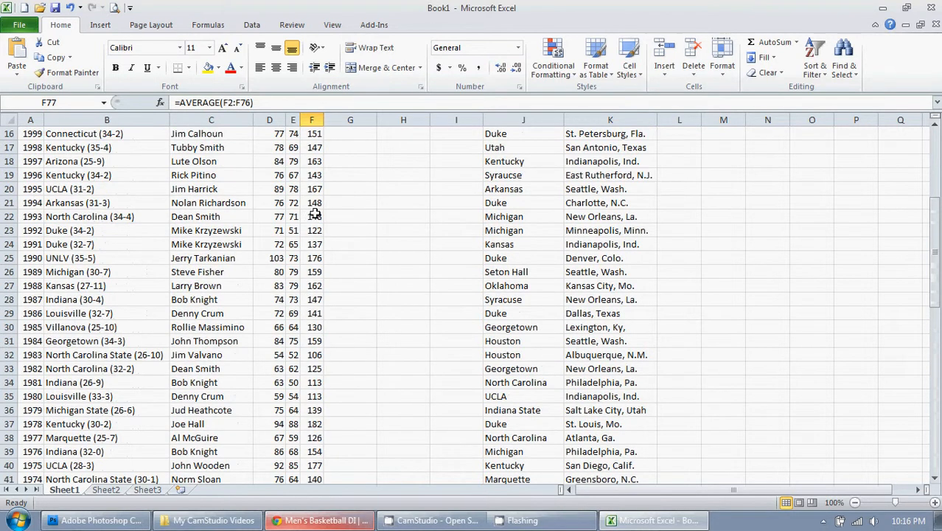
scroll(328, 294, down, 15)
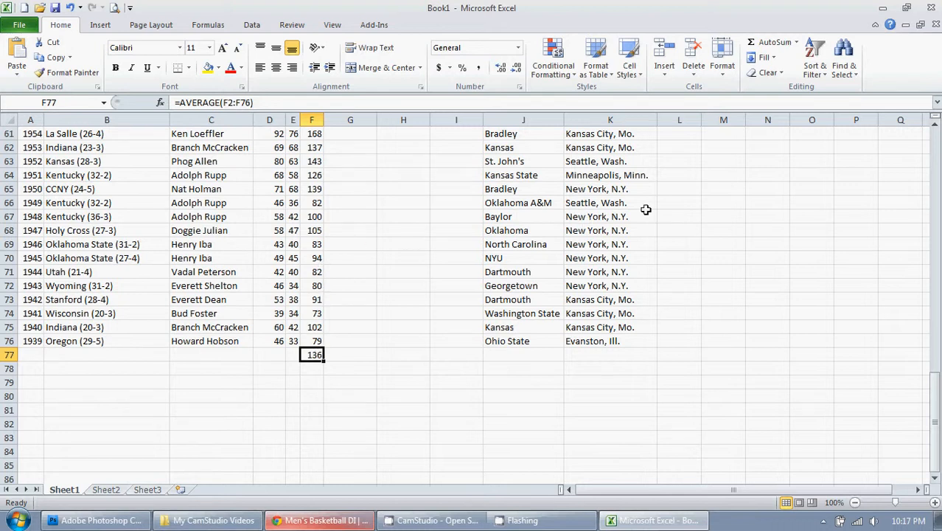
key(alt+Tab)
click(342, 522)
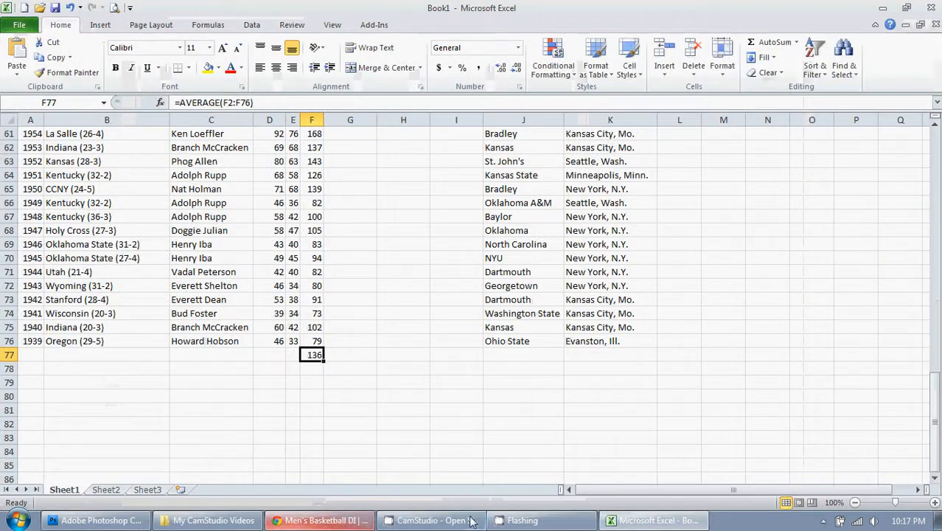